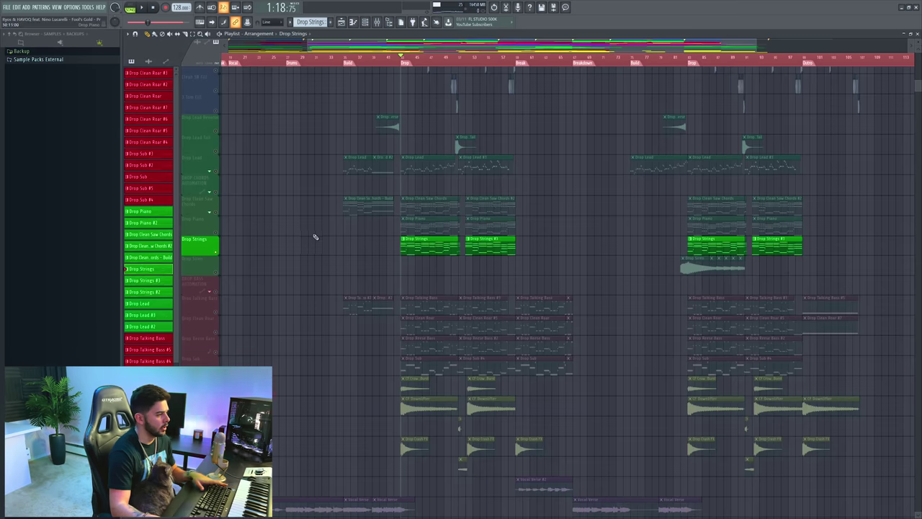
Solo the Drop Clean Saw Chords track, play it briefly and check its clip at the first drop.
right_click(216, 213)
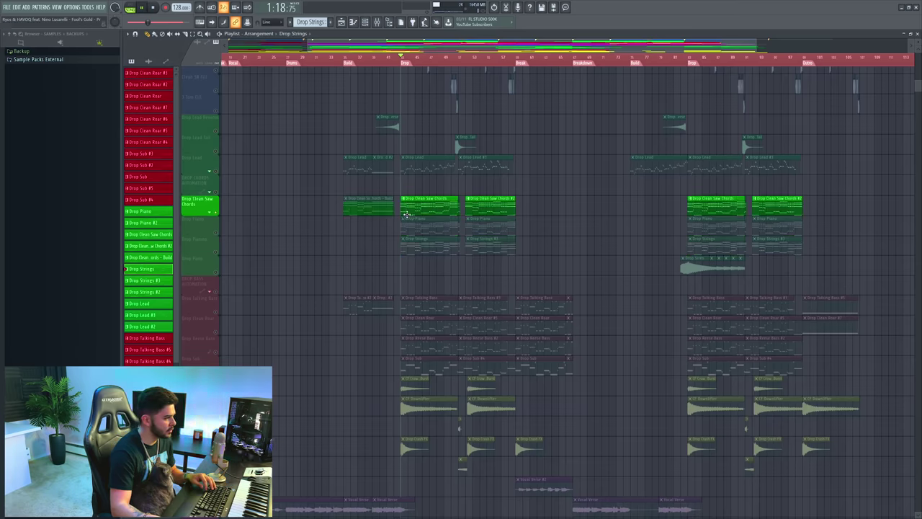
key(space)
key(space)
double_click(410, 214)
key(F5)
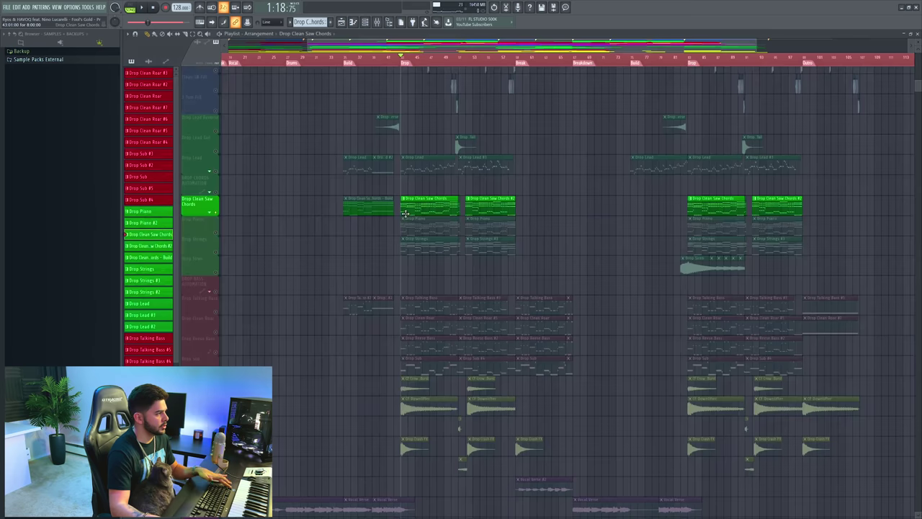
Play the saw chords from the channel rack and inspect the settings of their Serum #3 synth.
click(364, 23)
key(space)
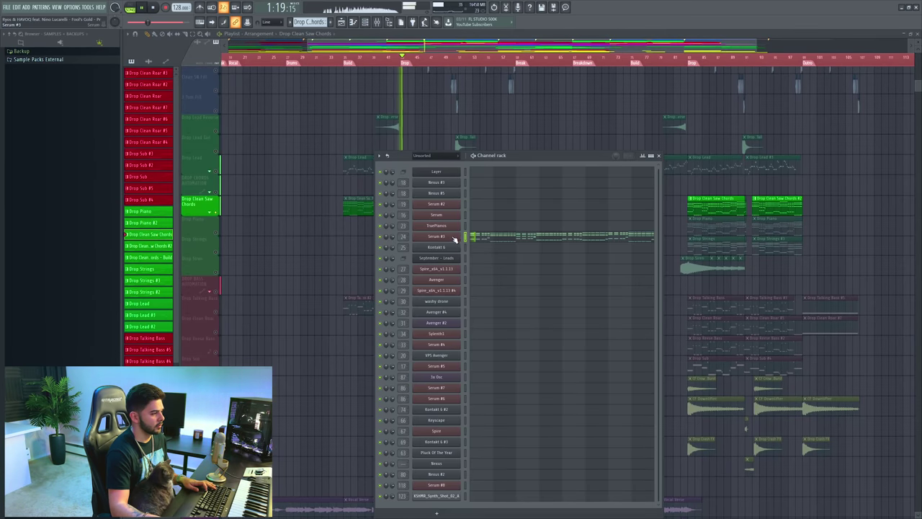
key(space)
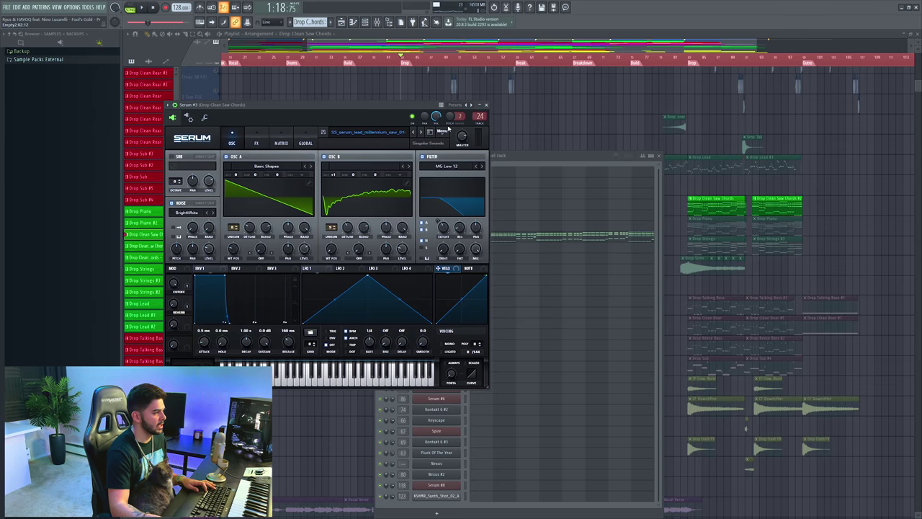
click(486, 106)
key(F6)
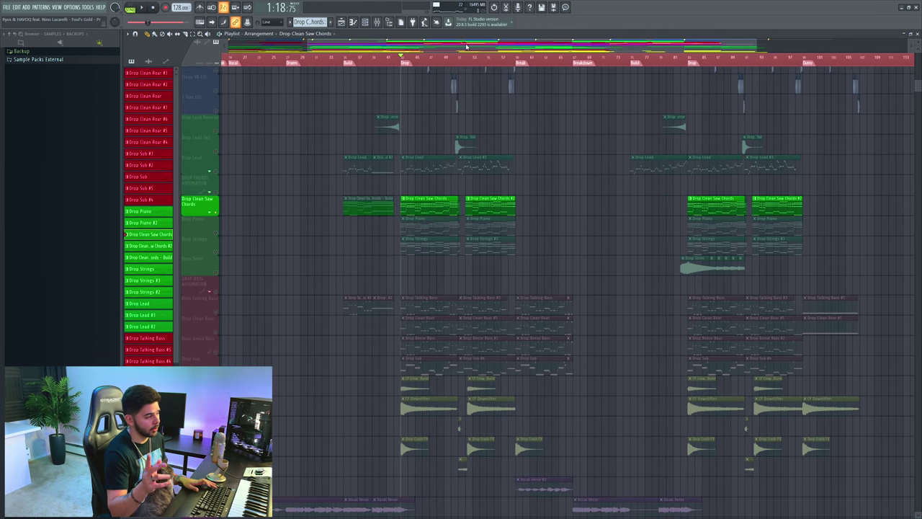
Solo the Drop Talking Bass track and play it from the start of the drop.
scroll(424, 120, down, 6)
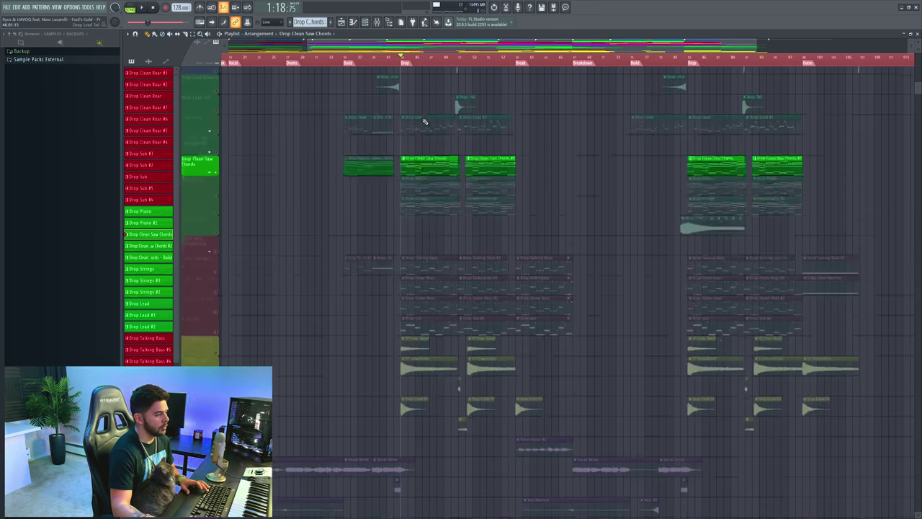
scroll(409, 173, up, 1)
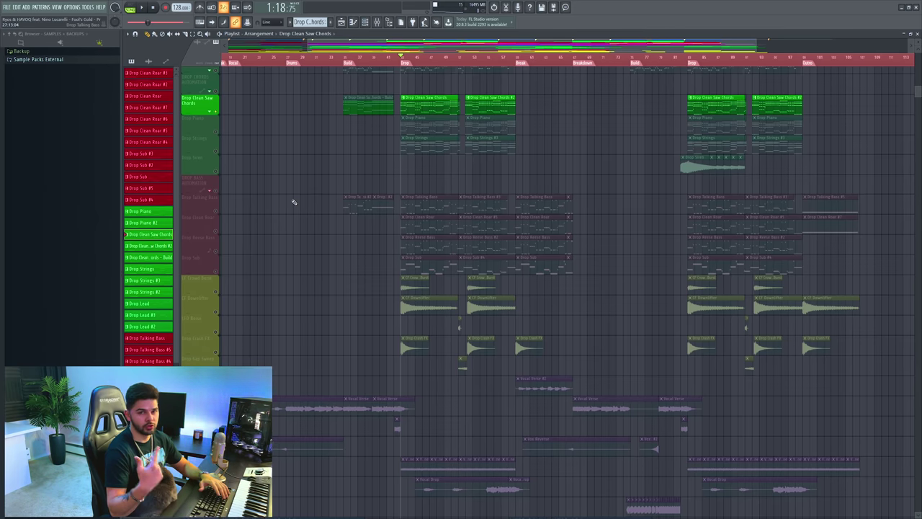
click(215, 211)
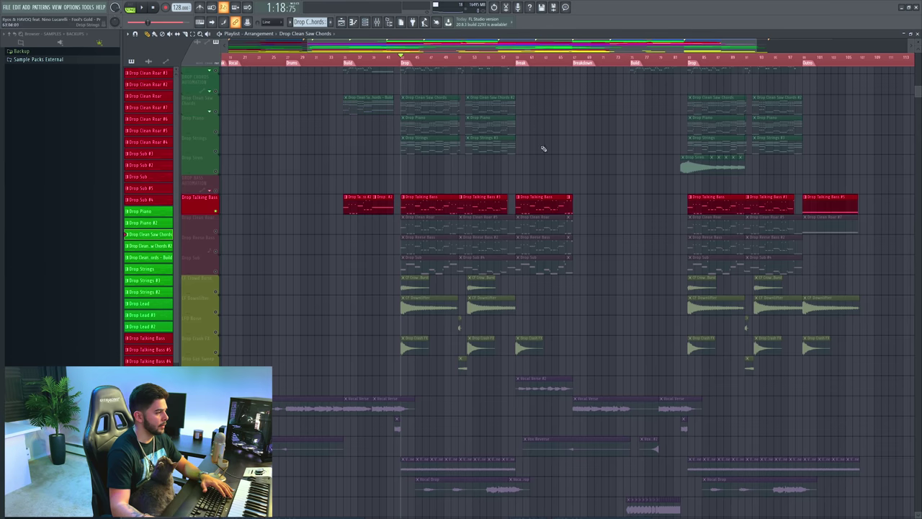
key(space)
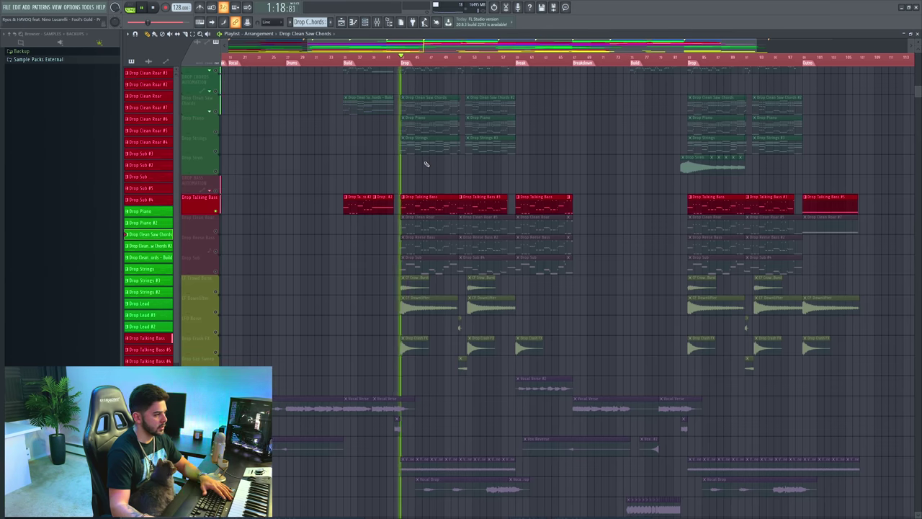
Examine the notes of the first Drop Talking Bass clip in the piano roll and its channel in the channel rack.
double_click(418, 205)
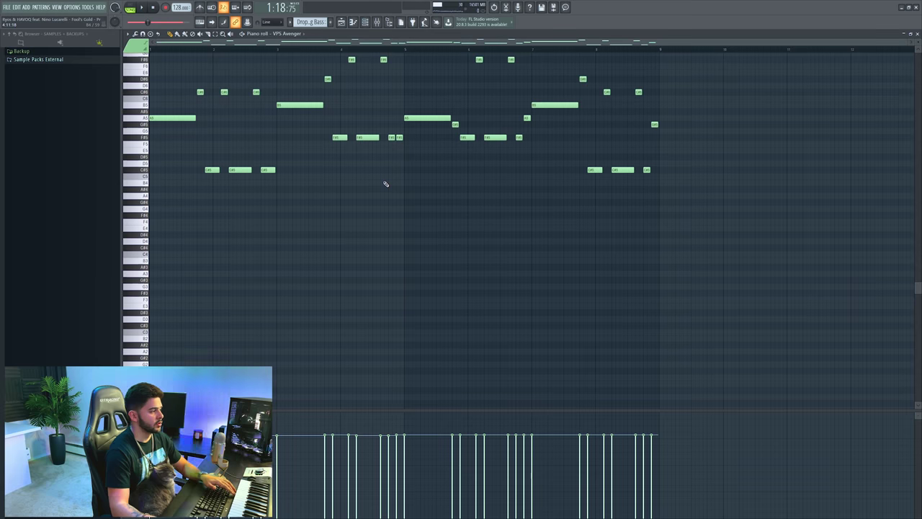
scroll(375, 236, up, 2)
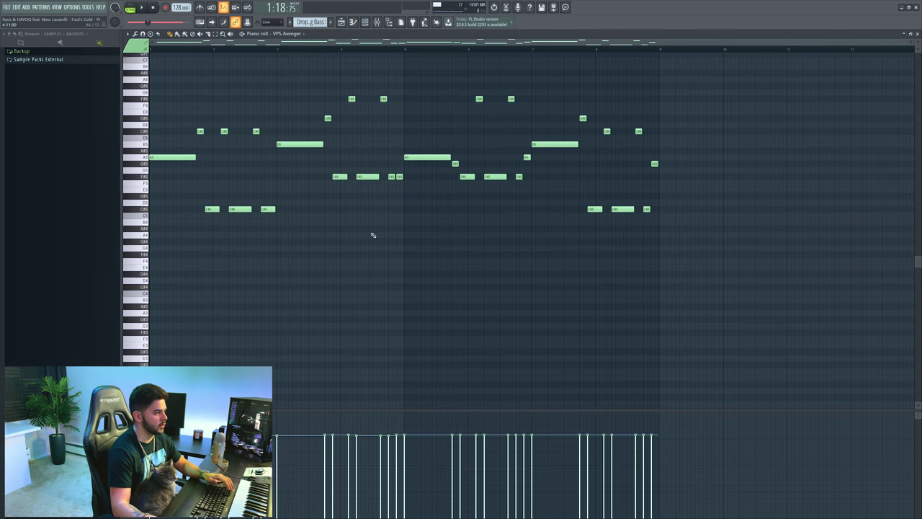
key(Escape)
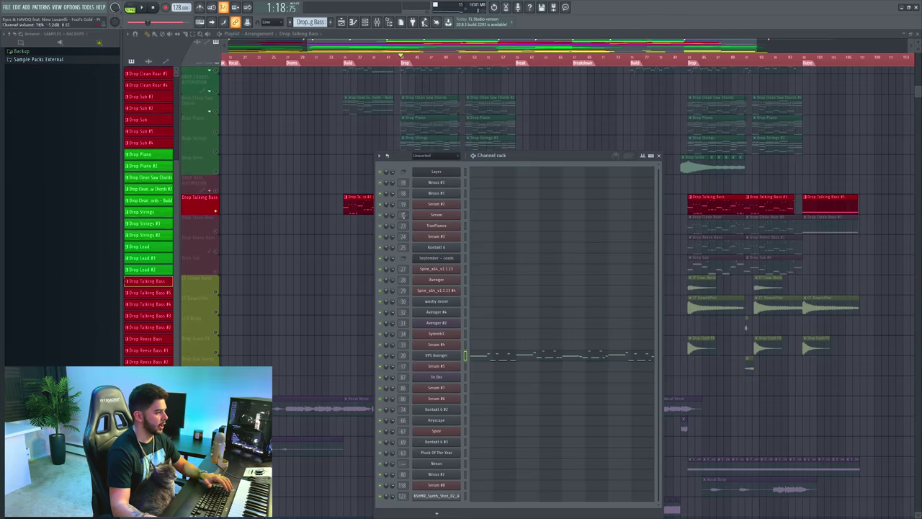
click(580, 356)
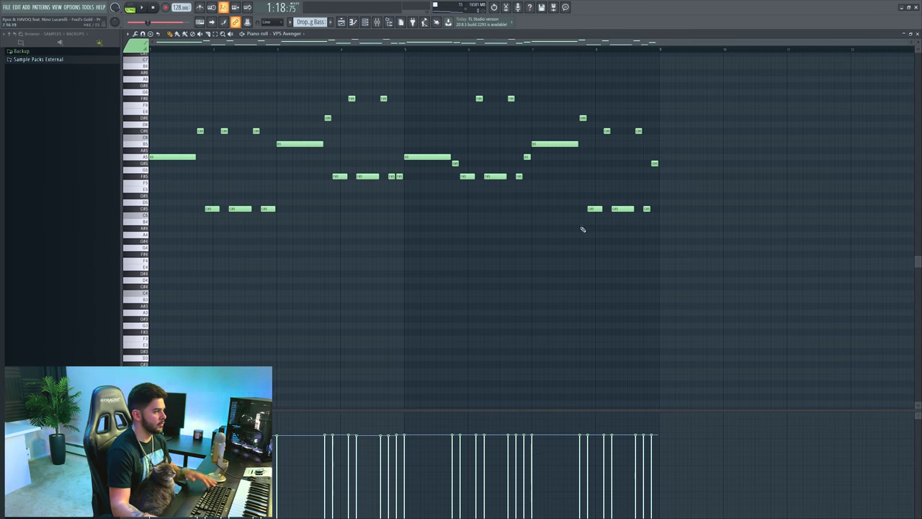
key(Escape)
Play the VPS Avenger talking bass notes in the piano roll and return to the playlist.
click(526, 355)
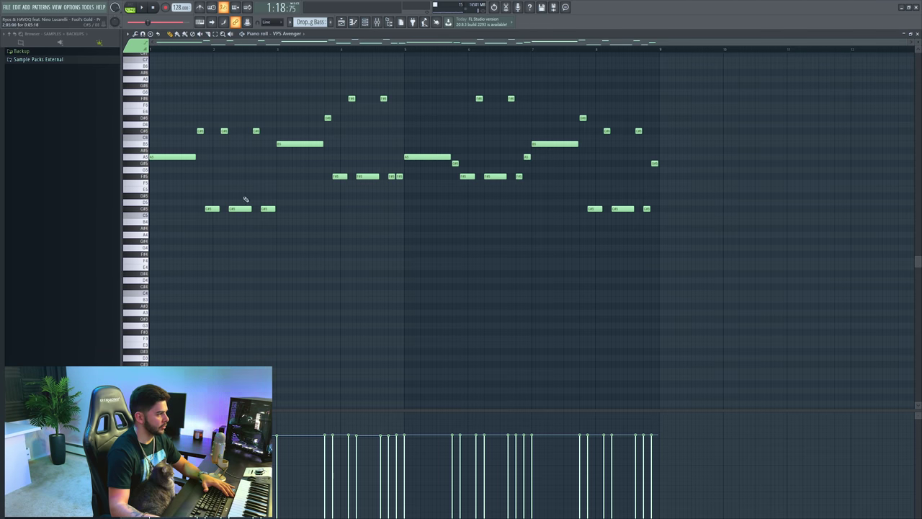
key(space)
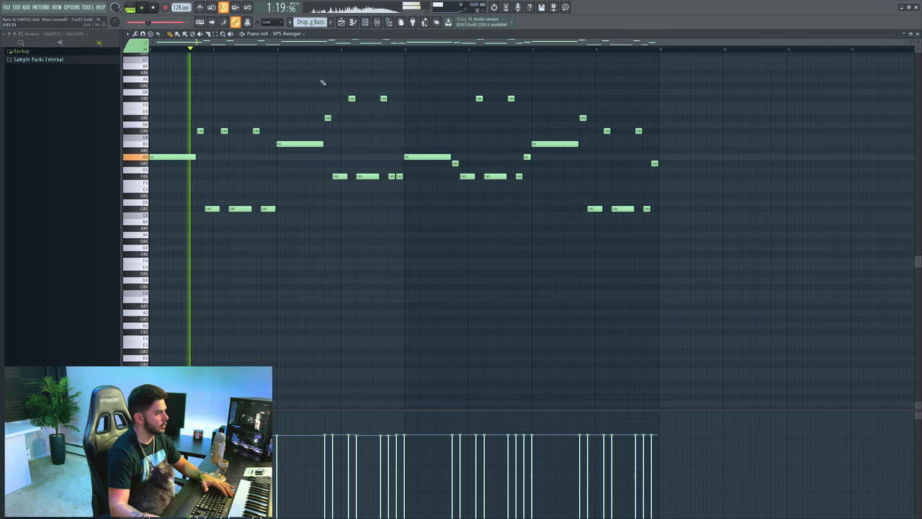
key(space)
key(Escape)
key(Escape)
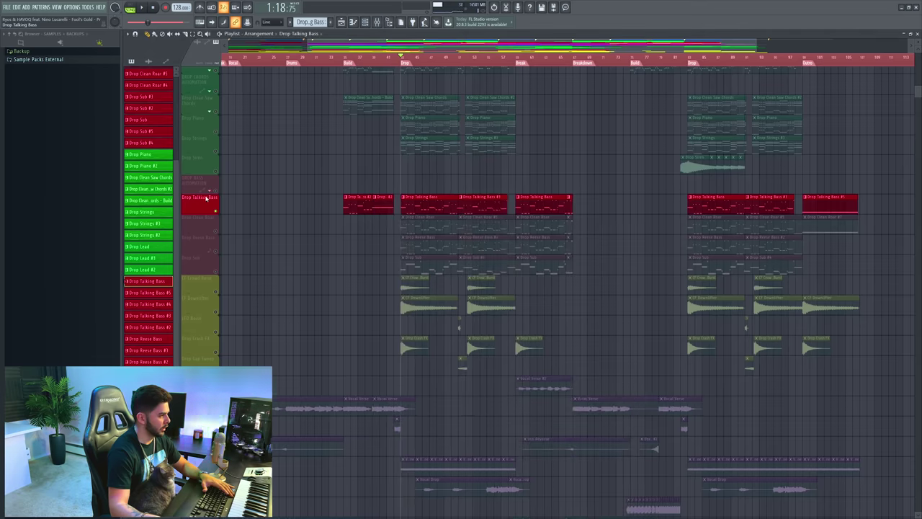
Expand the grouped drop bass automation tracks and play the talking bass alongside them.
click(209, 191)
key(space)
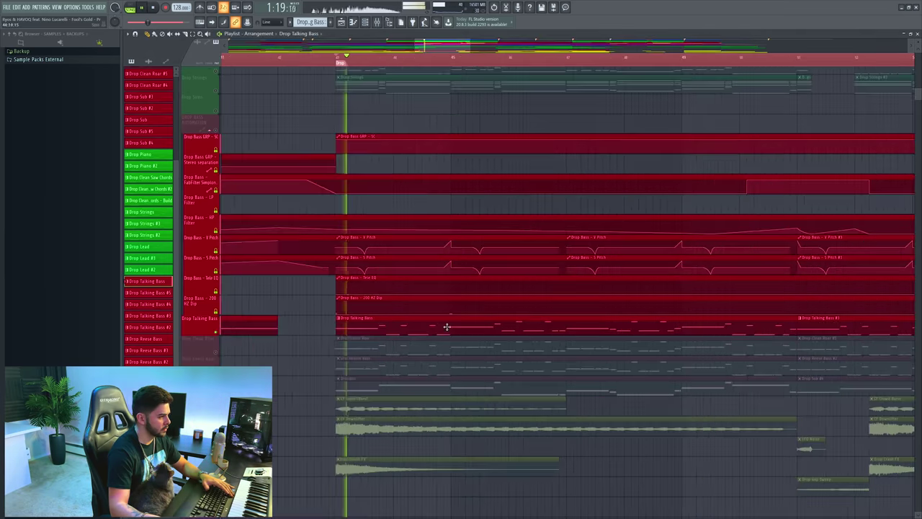
double_click(396, 328)
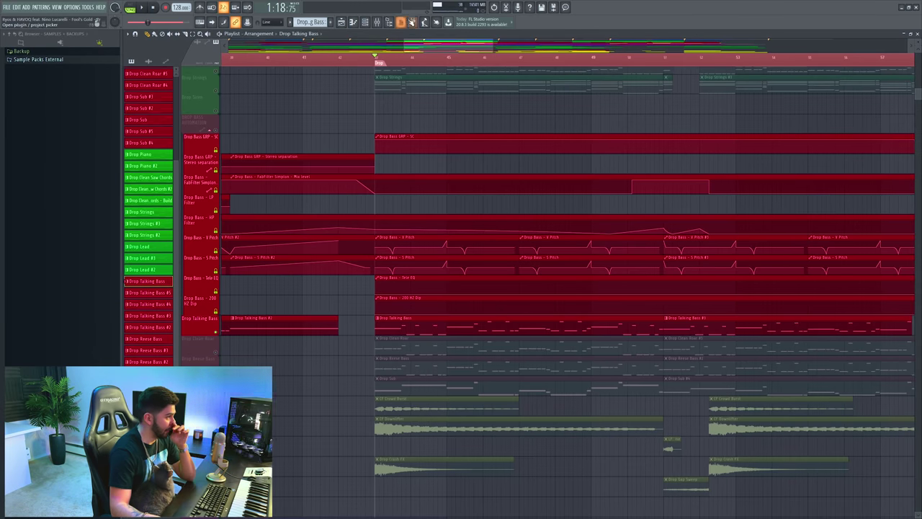
Play the talking bass while checking its mixer track, and review the automation clips across the drop.
click(377, 22)
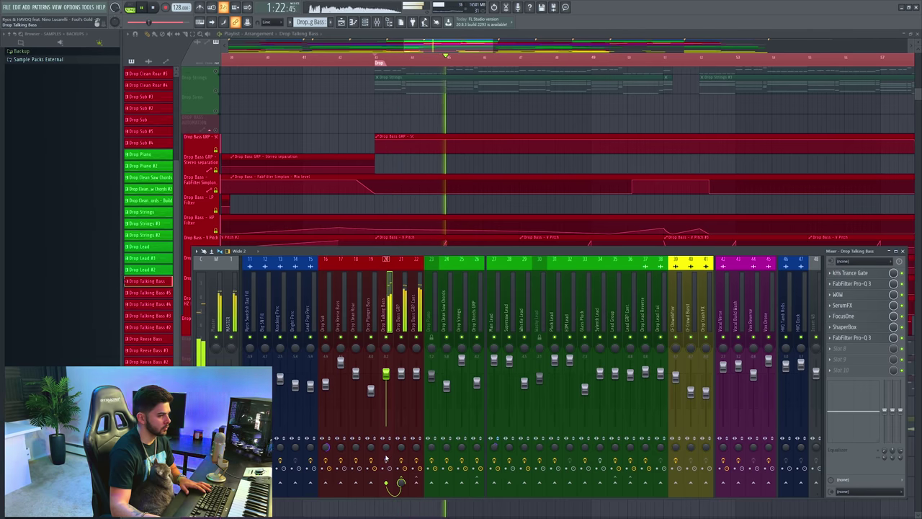
drag(501, 58, 444, 58)
scroll(445, 58, down, 2)
key(space)
scroll(445, 58, down, 1)
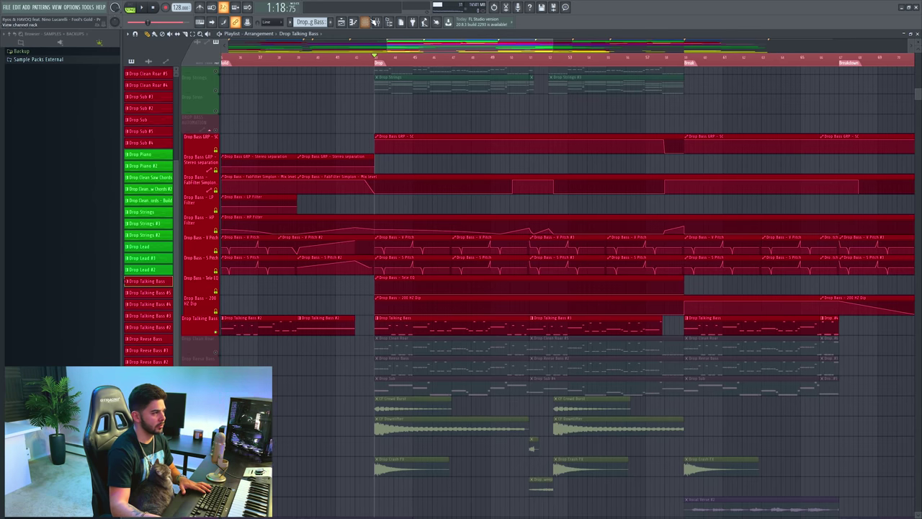
Inspect the kHs Trance Gate on the Drop Talking Bass mixer track and play the bass with only that effect enabled.
click(376, 22)
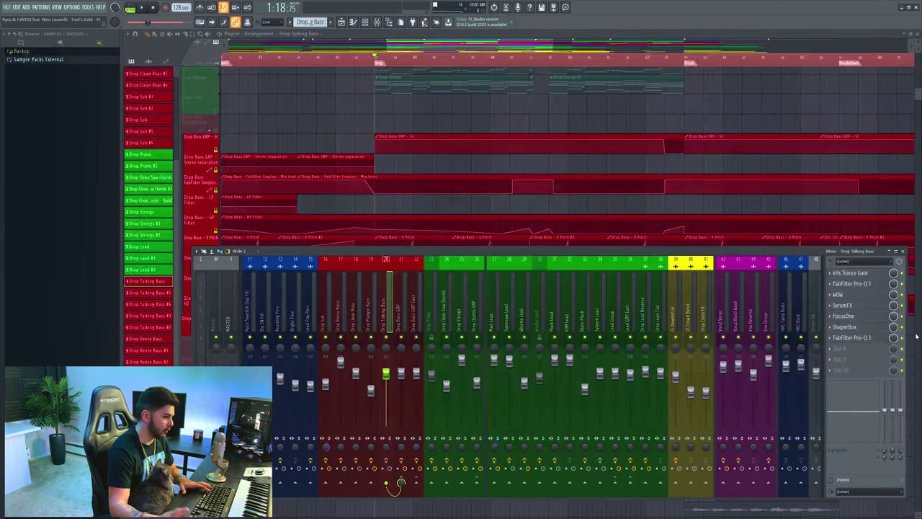
click(386, 460)
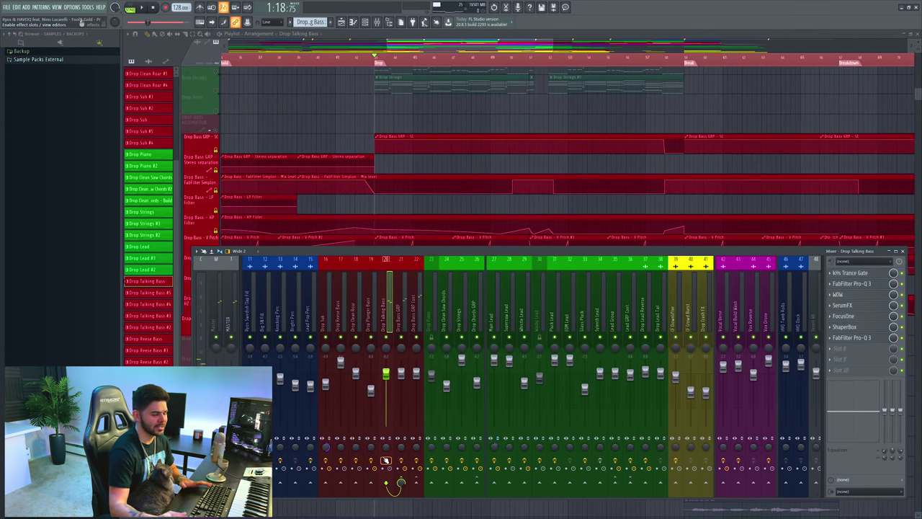
click(857, 278)
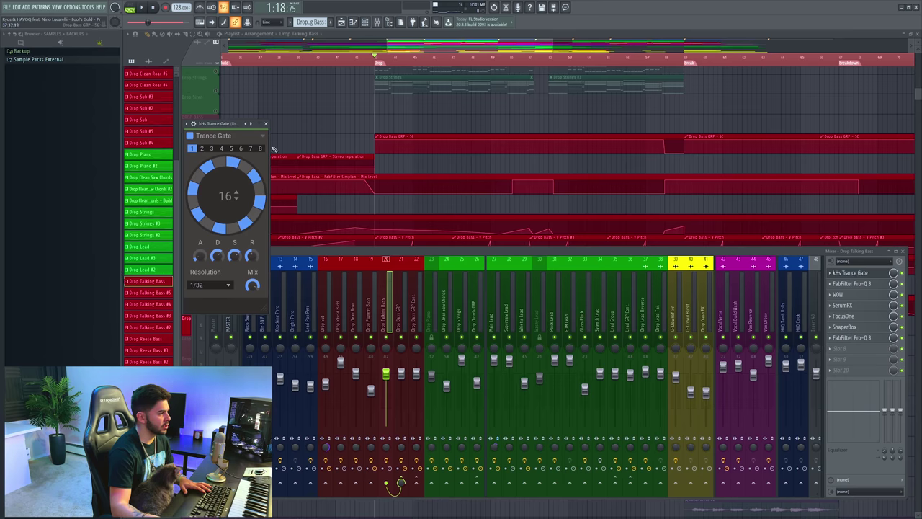
drag(212, 121, 274, 128)
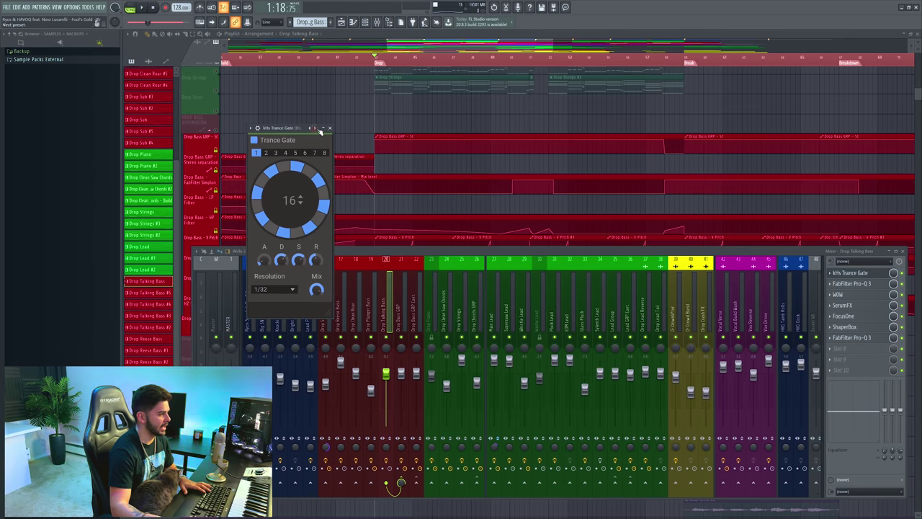
click(329, 128)
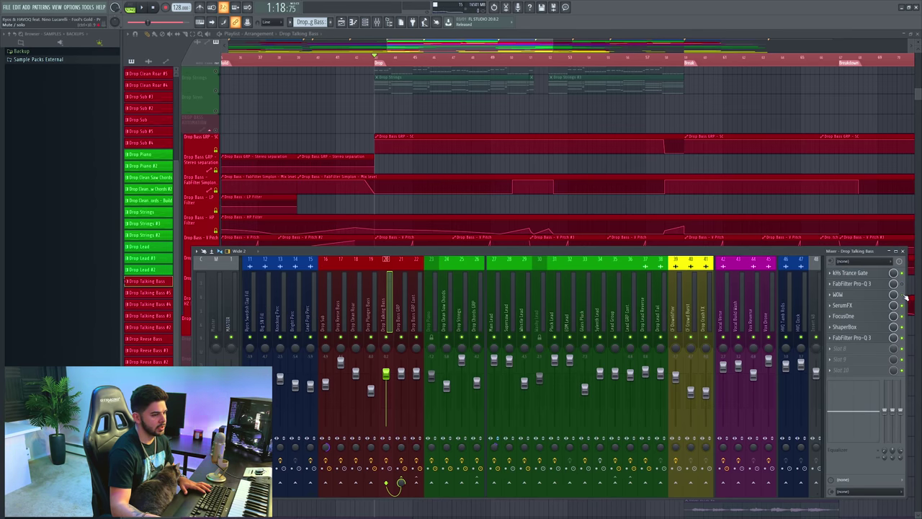
key(space)
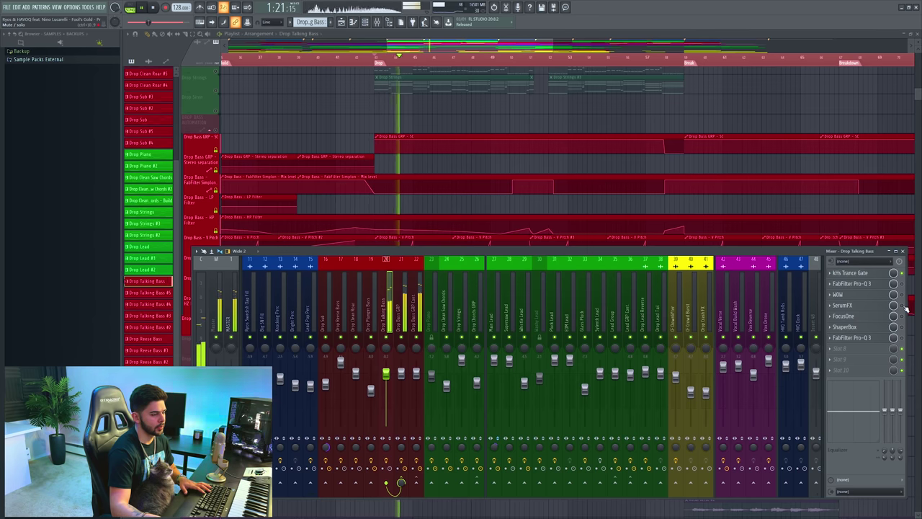
key(space)
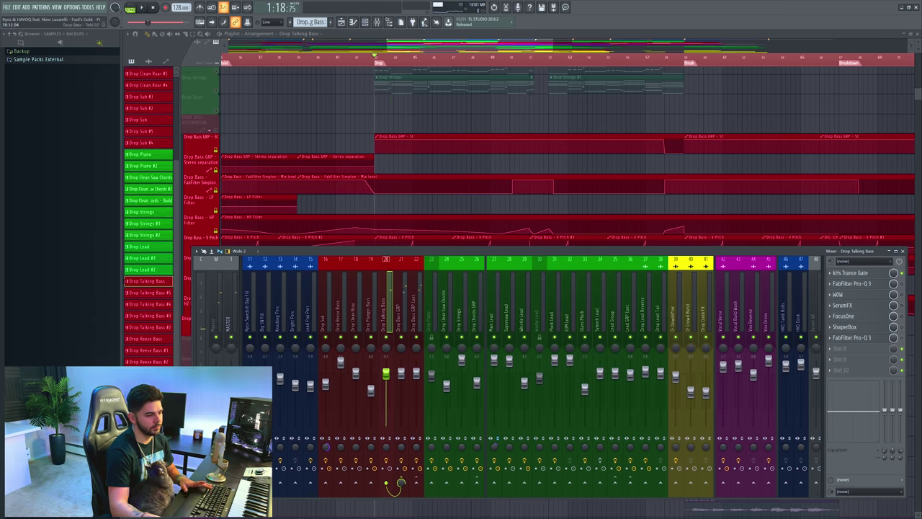
Enable the FabFilter Pro-Q 3 in slot 2 of Drop Talking Bass and inspect its low-cut curve during playback.
click(889, 284)
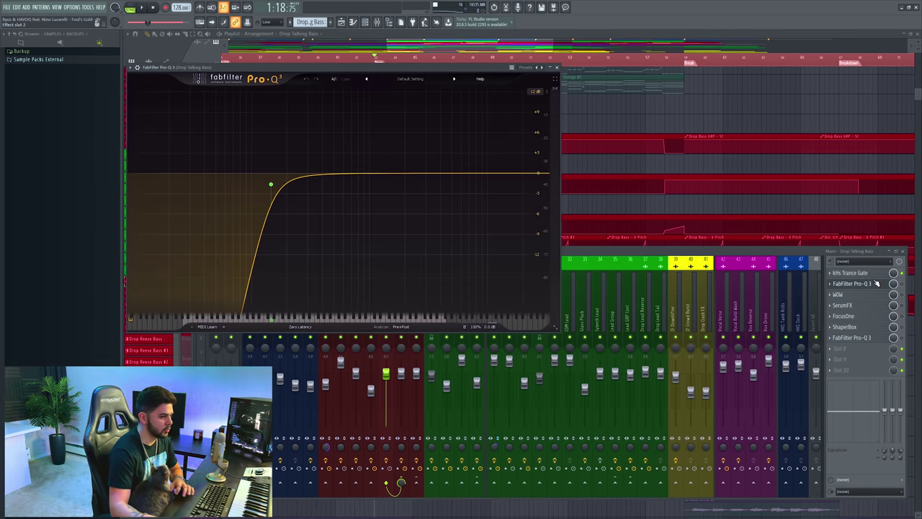
key(space)
drag(428, 68, 458, 74)
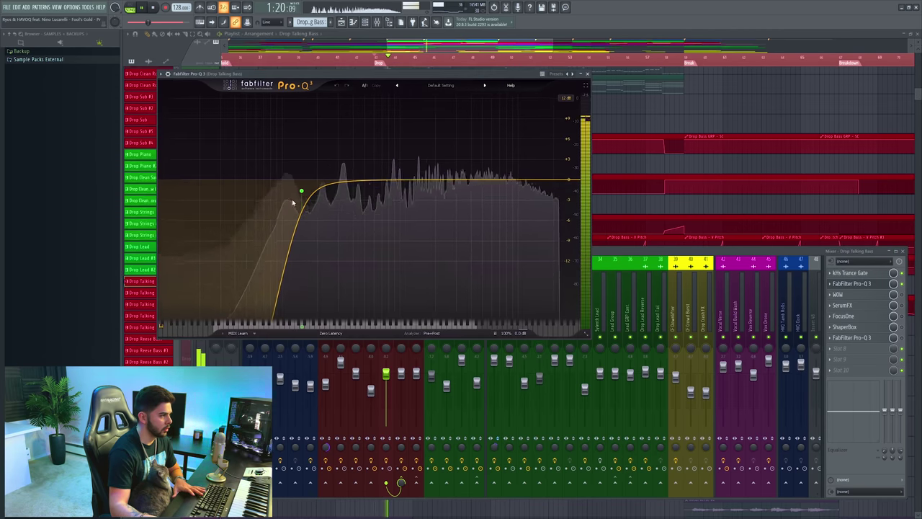
key(space)
click(586, 74)
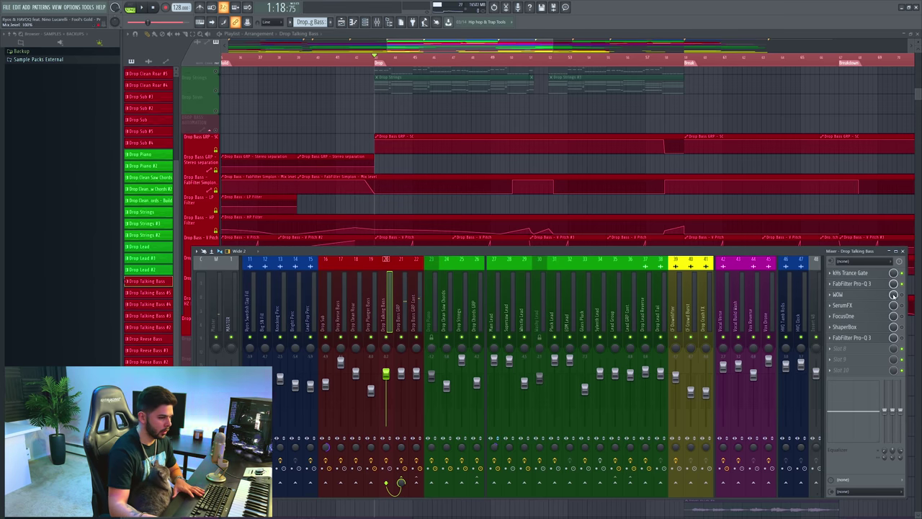
Enable the WOW effect on the Drop Talking Bass track and view its settings while playing the bass.
key(space)
click(855, 296)
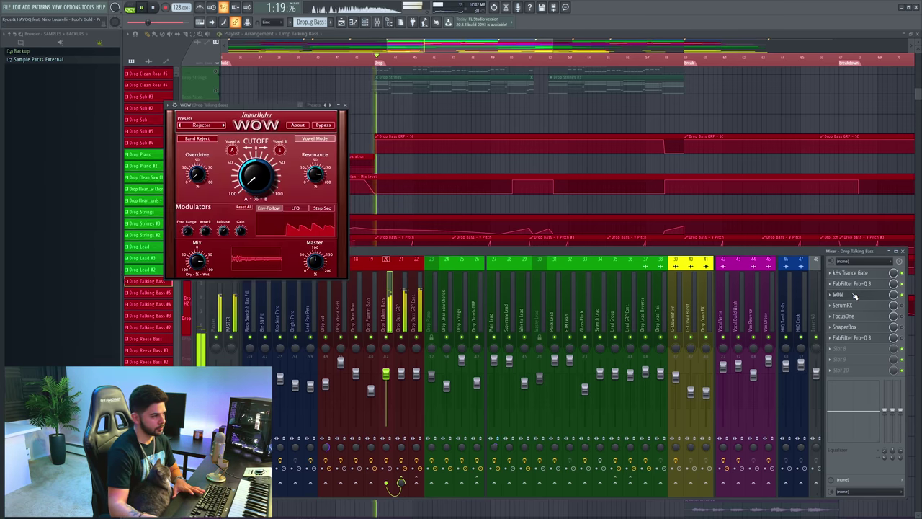
key(space)
drag(238, 105, 479, 150)
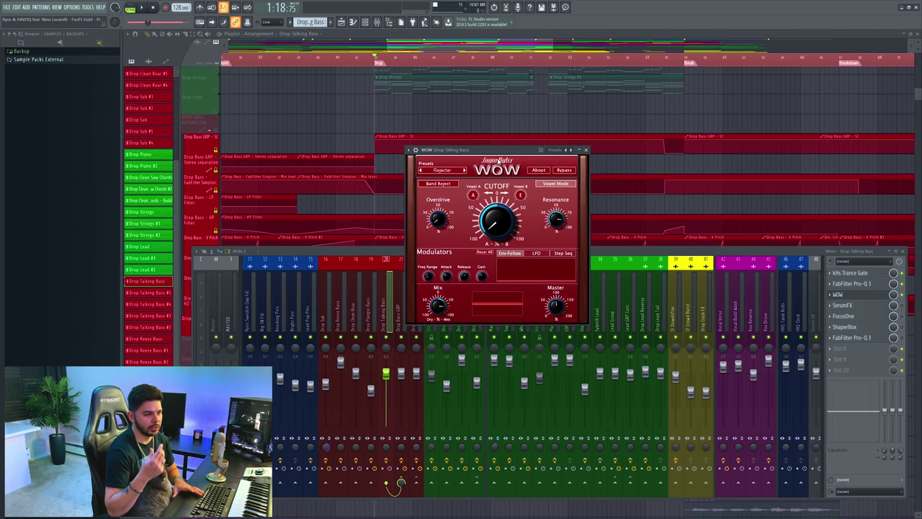
Compare the talking bass with the WOW effect switched on and off during playback, and close its window.
key(space)
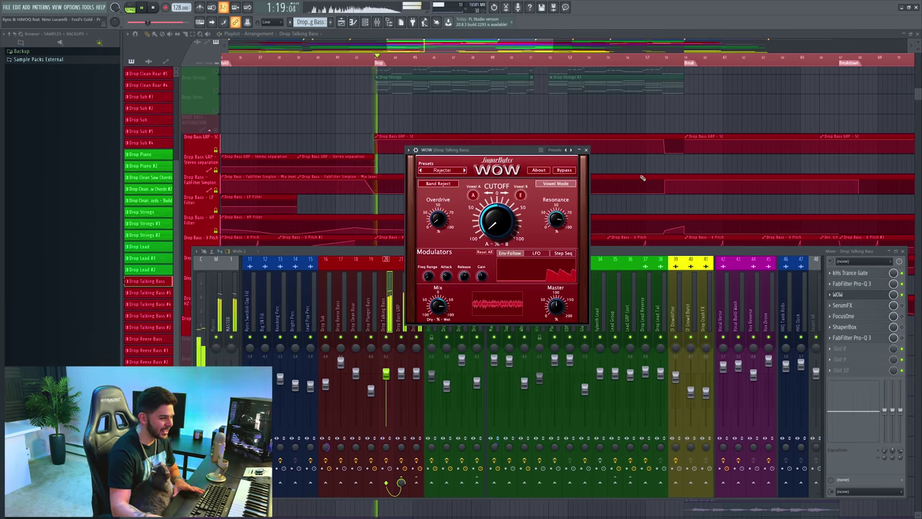
click(905, 297)
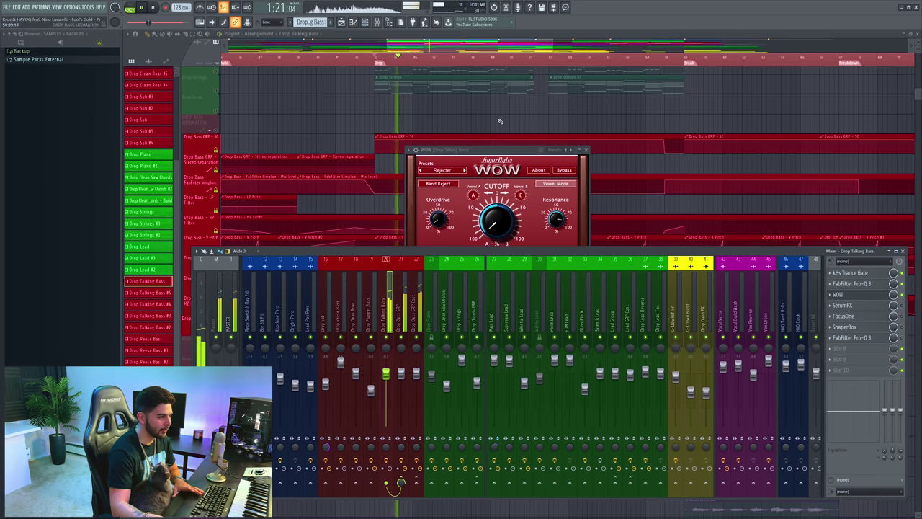
click(868, 295)
key(space)
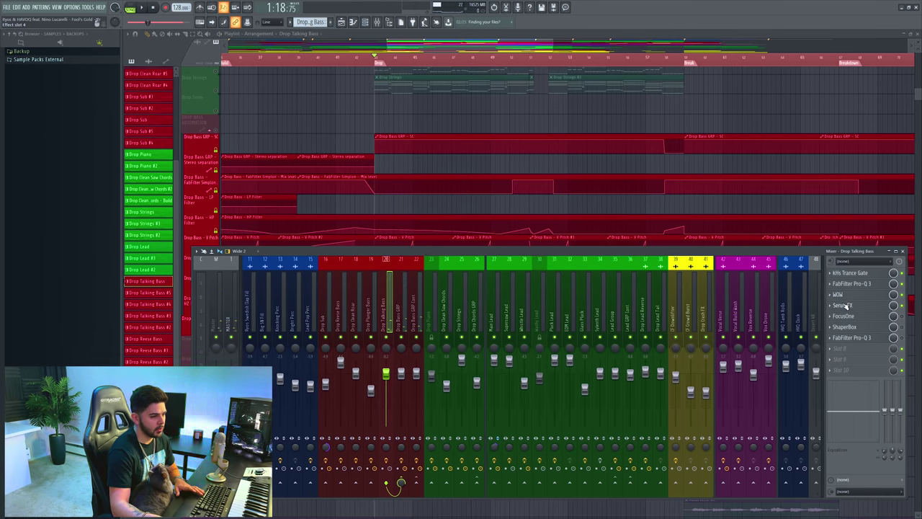
Inspect the SerumFX Hyper/Dimension effect on Drop Talking Bass, compare it with the effect toggled during playback, and close its window.
click(843, 306)
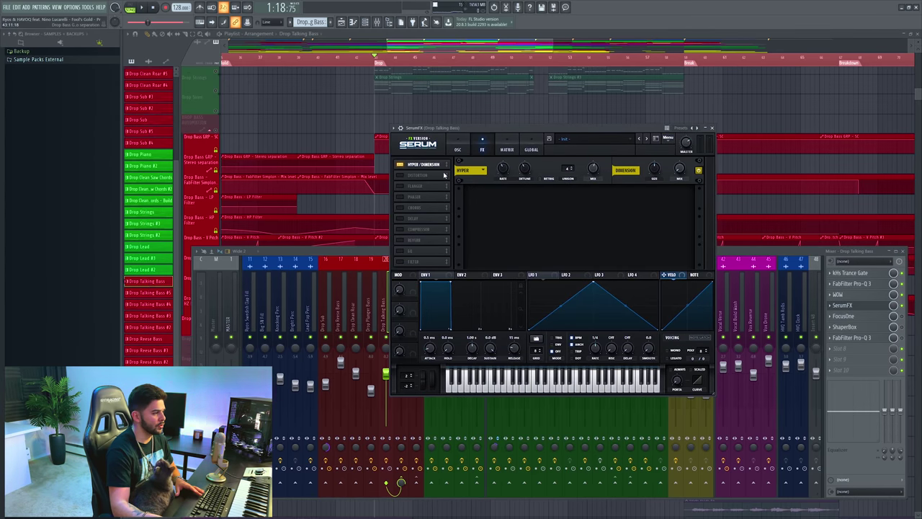
key(space)
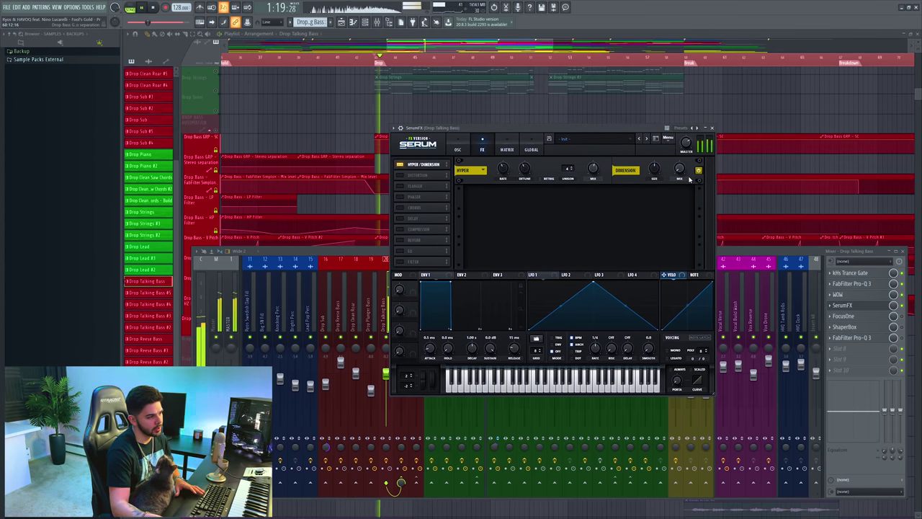
click(698, 171)
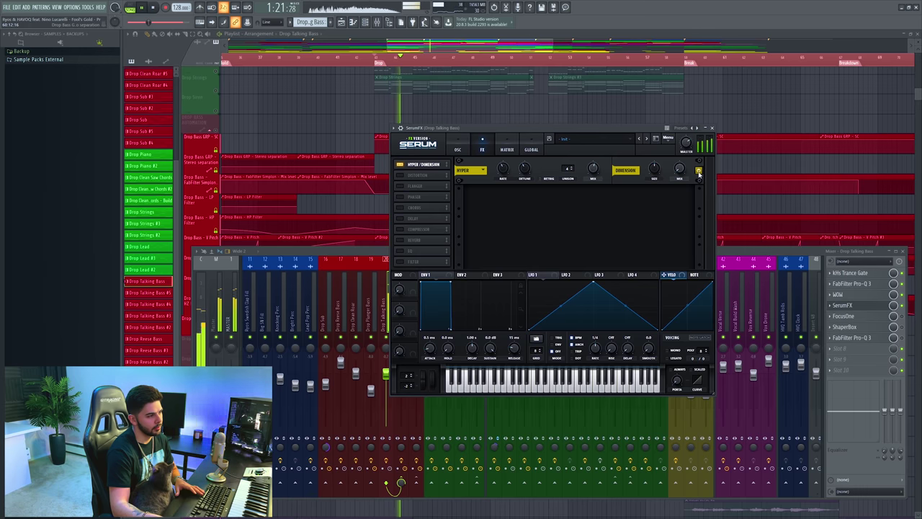
click(698, 170)
key(space)
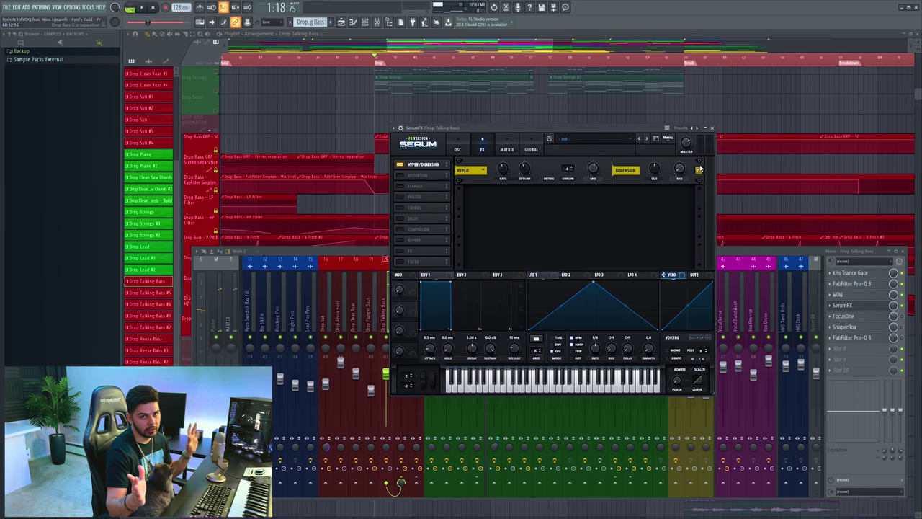
click(712, 129)
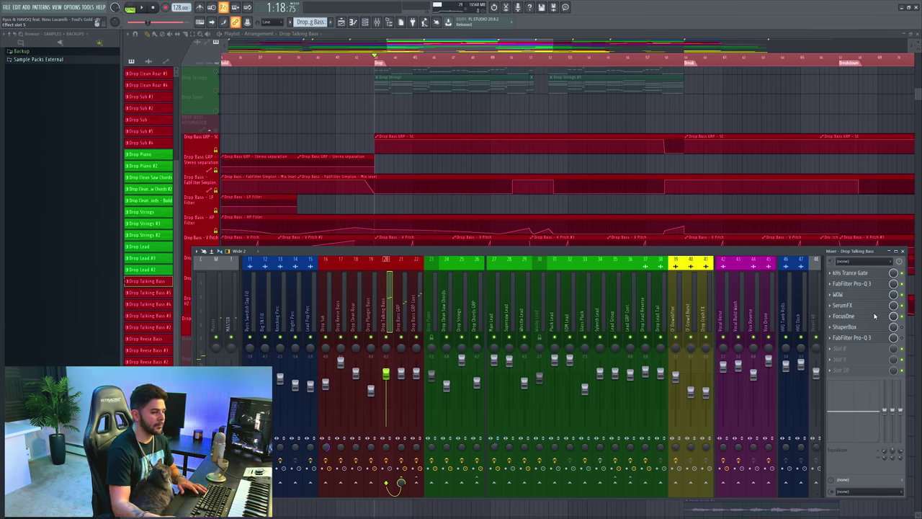
View the FocusOne settings on the Drop Talking Bass track, close them, and open the last FabFilter Pro-Q 3 in the chain.
click(875, 315)
drag(194, 91, 306, 98)
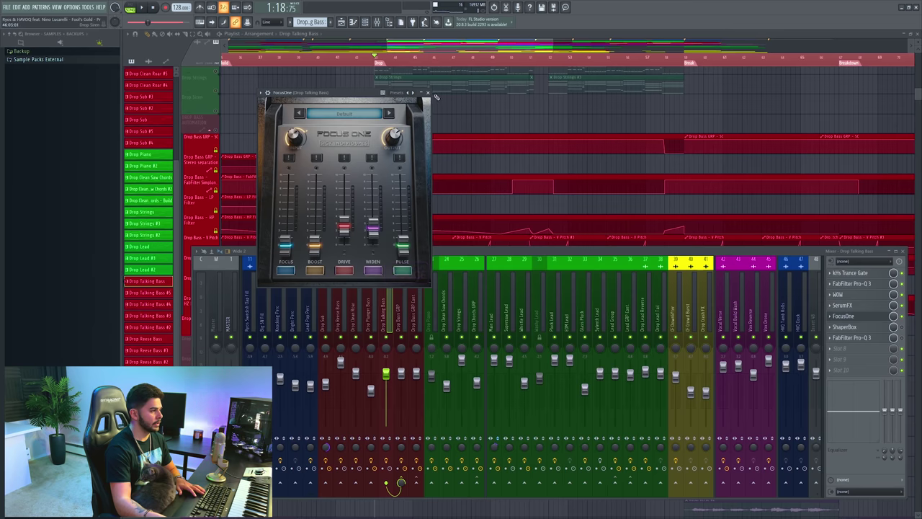
click(427, 93)
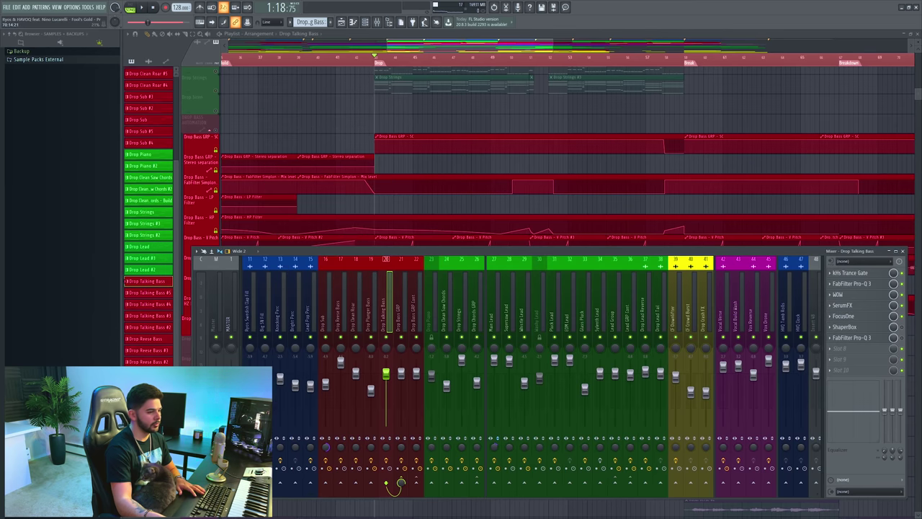
click(868, 336)
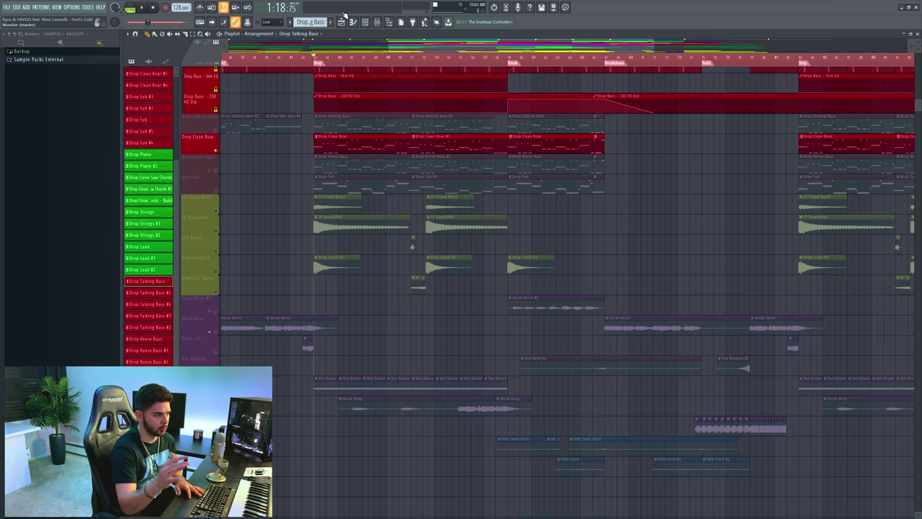
Unmute Drop Talking Bass alongside Drop Clean Roar and compare the bass with and without the roar layer during playback.
click(214, 129)
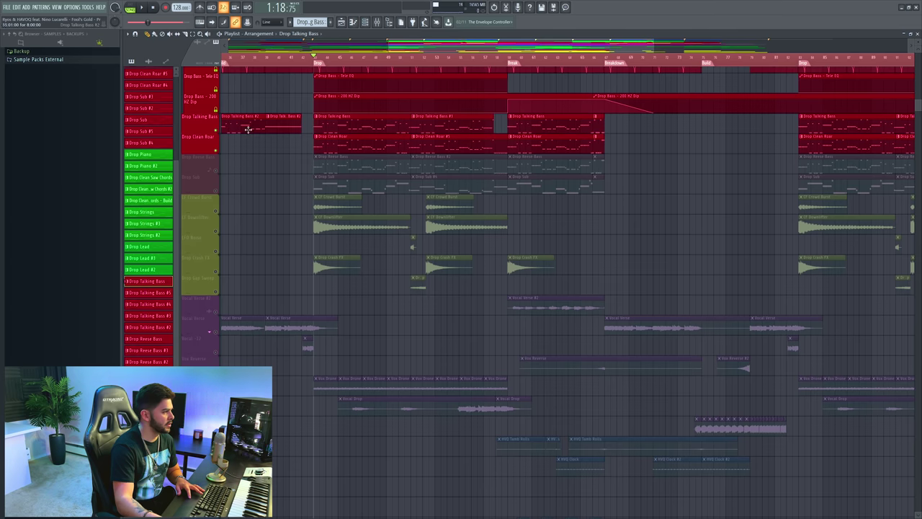
key(space)
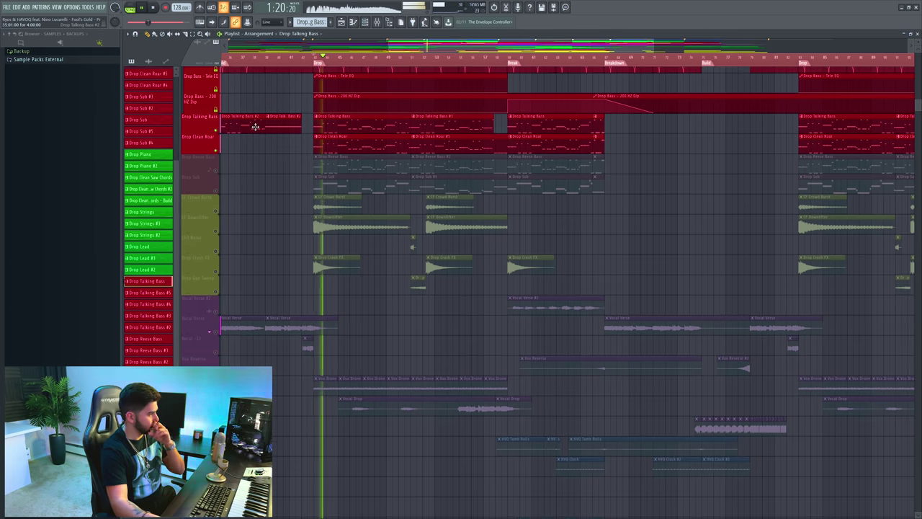
click(214, 149)
key(space)
key(space)
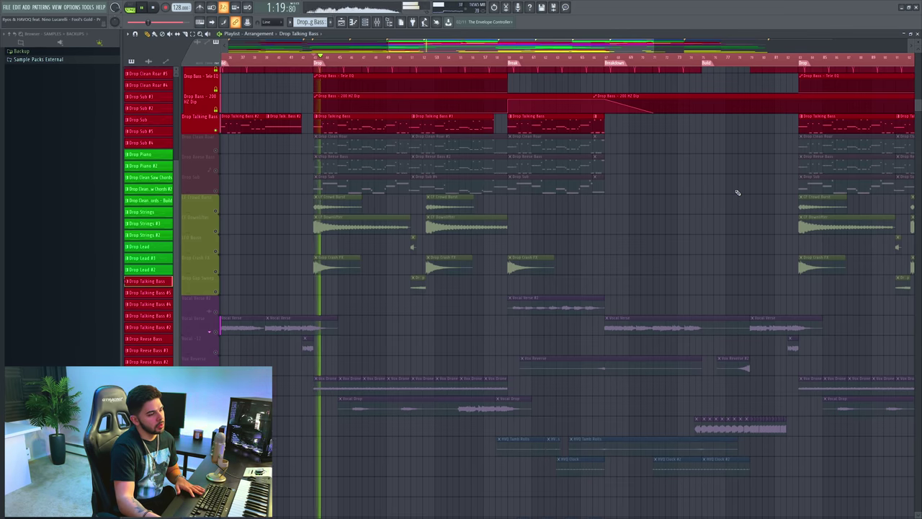
key(space)
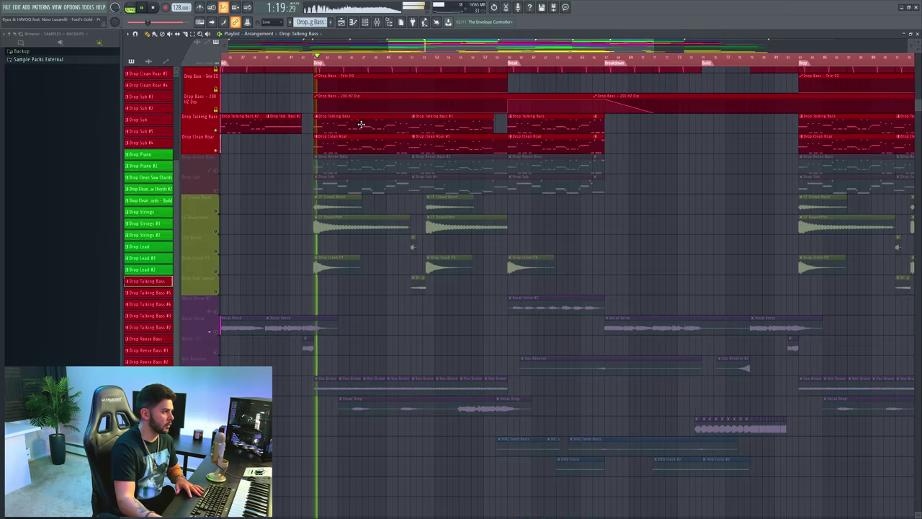
key(space)
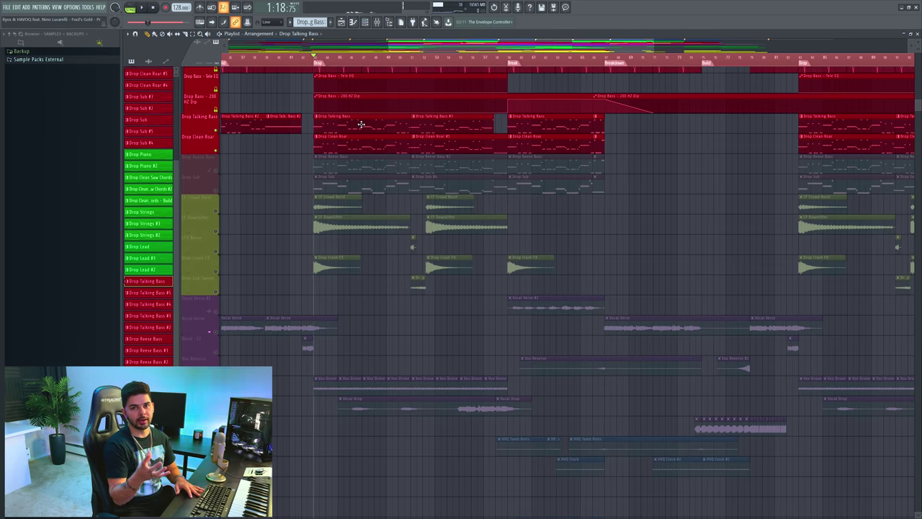
Solo Drop Reese Bass, add Drop Sub, and play both layers while viewing their levels in the mixer.
right_click(215, 171)
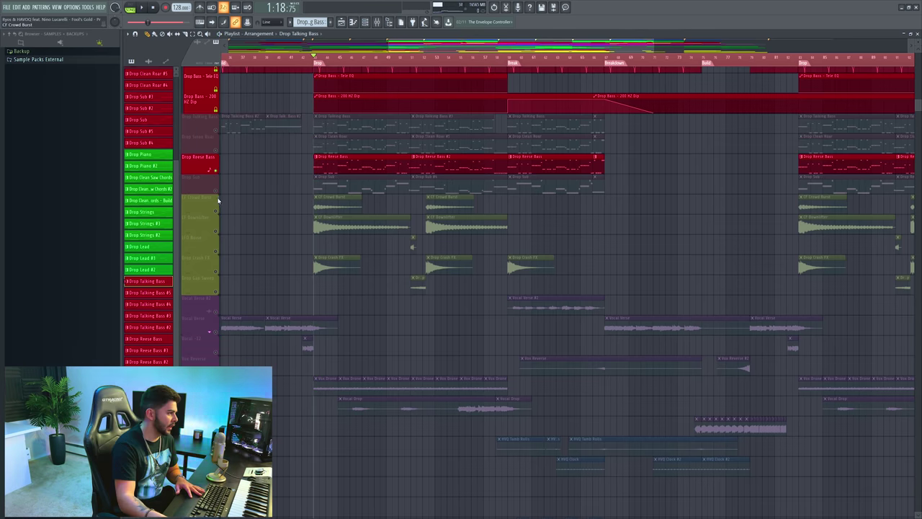
click(216, 191)
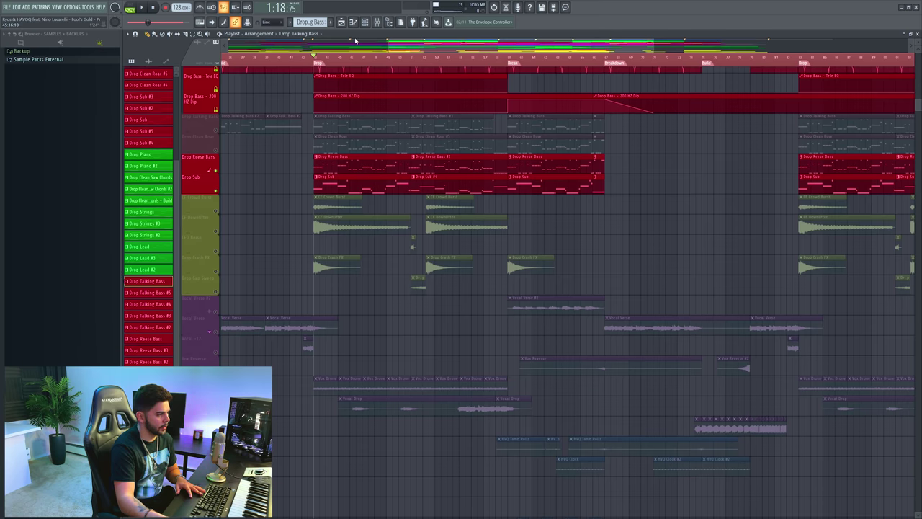
key(space)
click(376, 21)
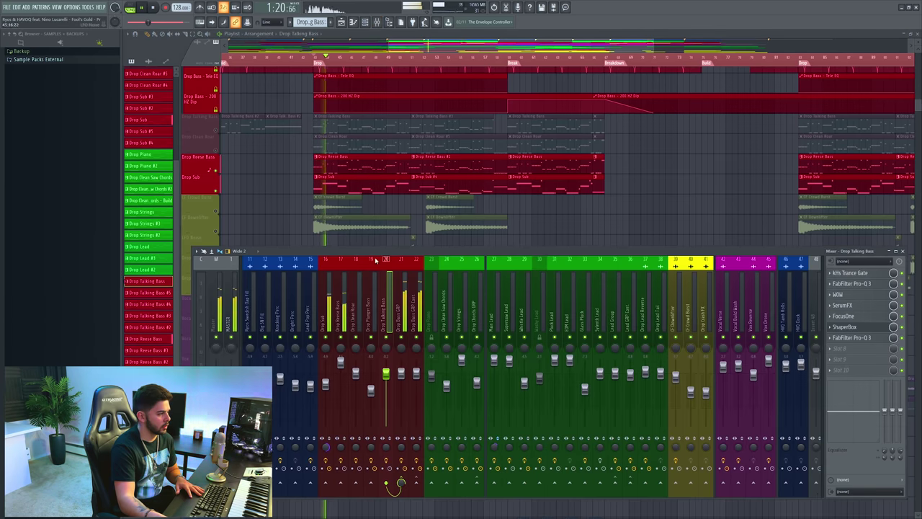
key(space)
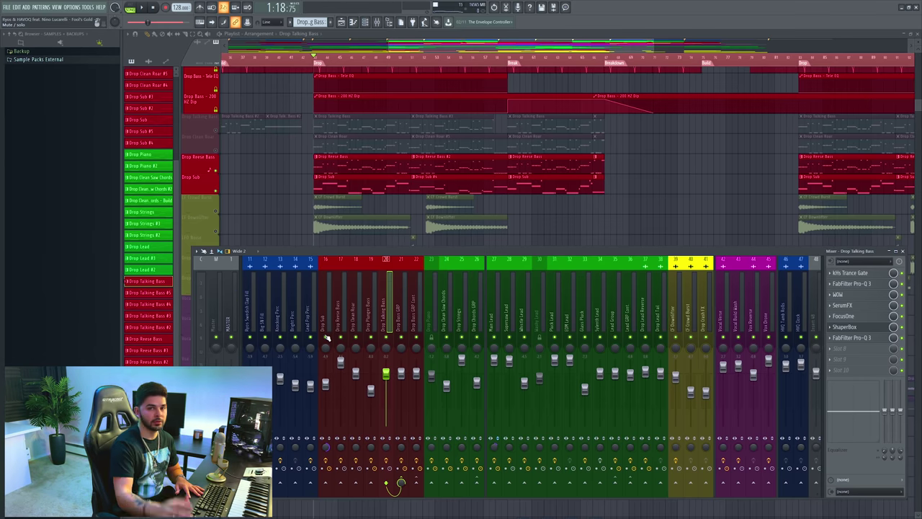
key(space)
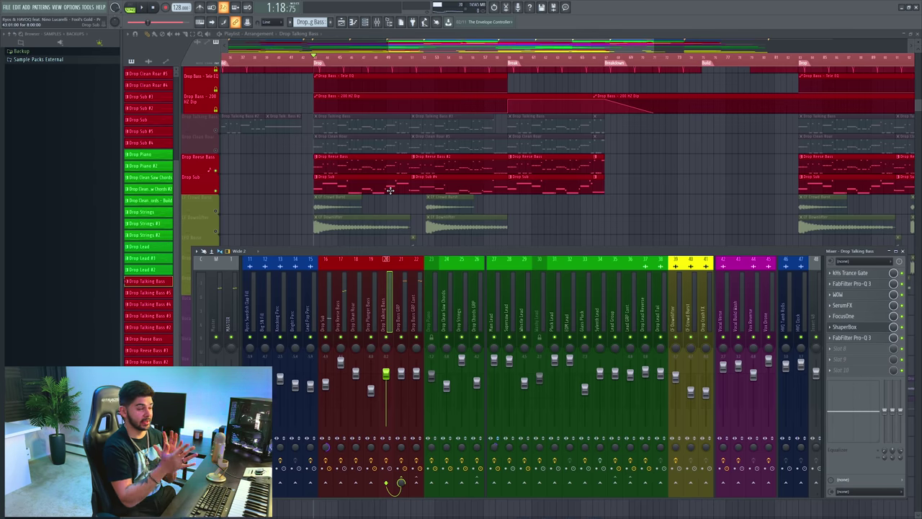
Unmute Drop Clean Roar and Drop Talking Bass, play all four bass layers together, and view the bass automation above them.
click(216, 151)
click(216, 131)
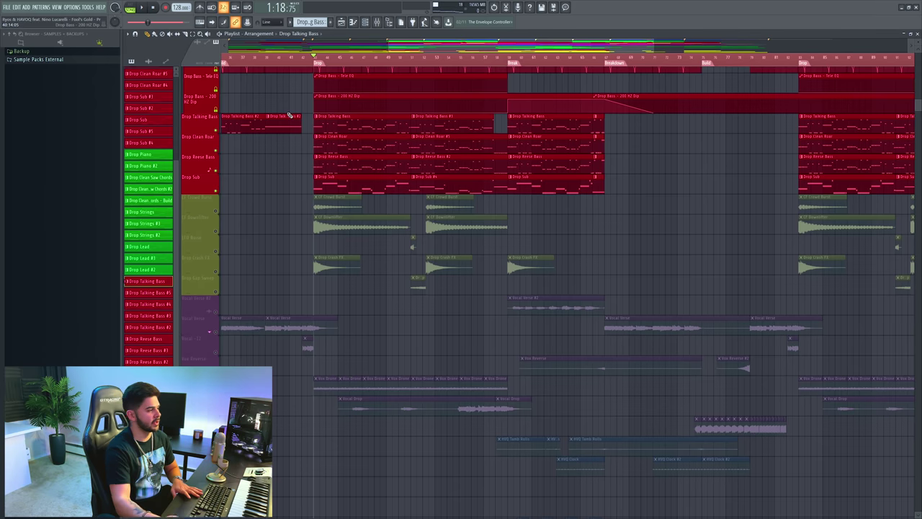
key(space)
scroll(381, 64, down, 1)
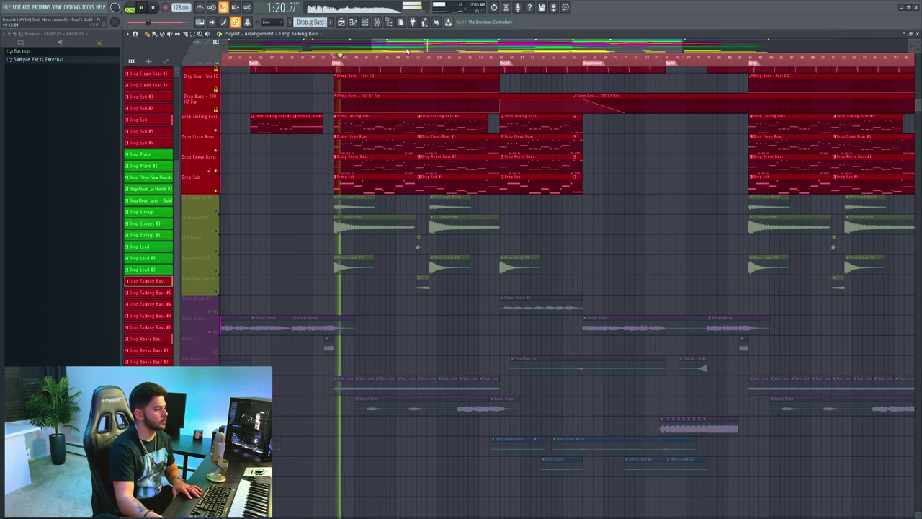
drag(388, 105, 402, 124)
scroll(403, 124, up, 5)
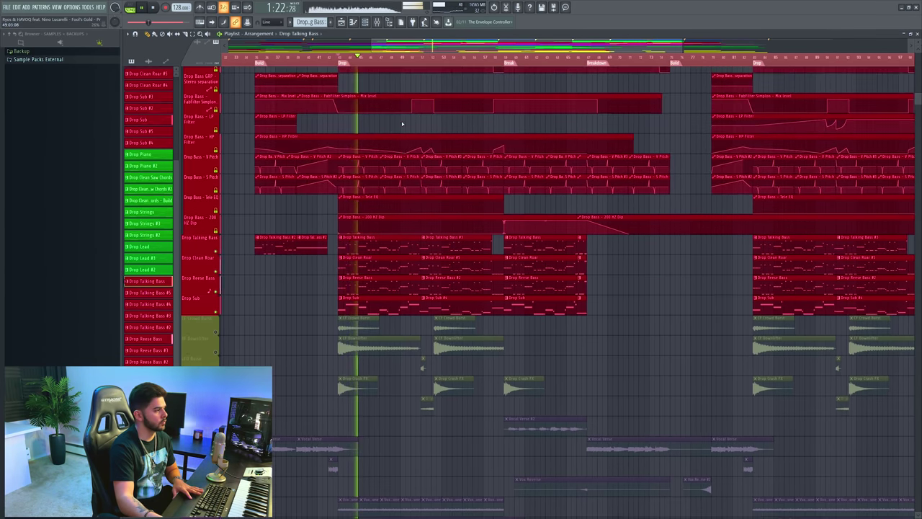
scroll(421, 152, down, 2)
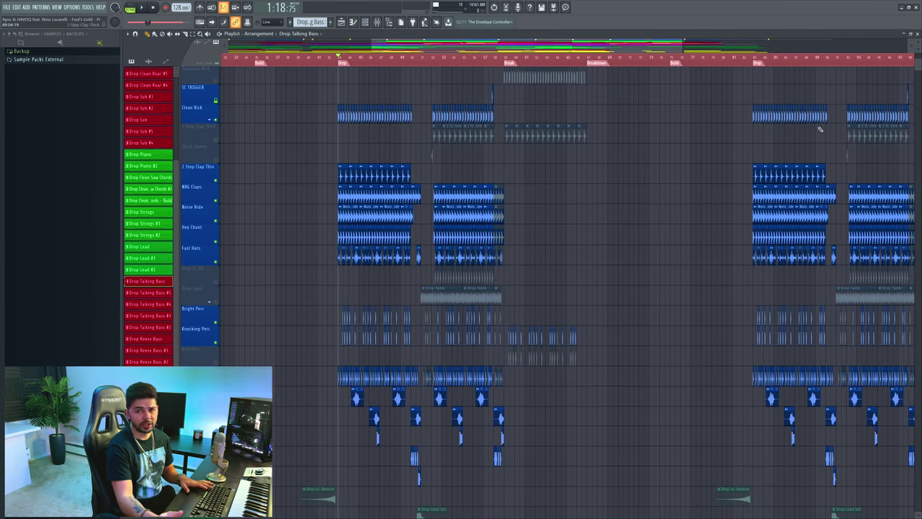
Play the drop's kick, clap, hat and percussion layers while looking through their playlist tracks.
drag(581, 47, 553, 48)
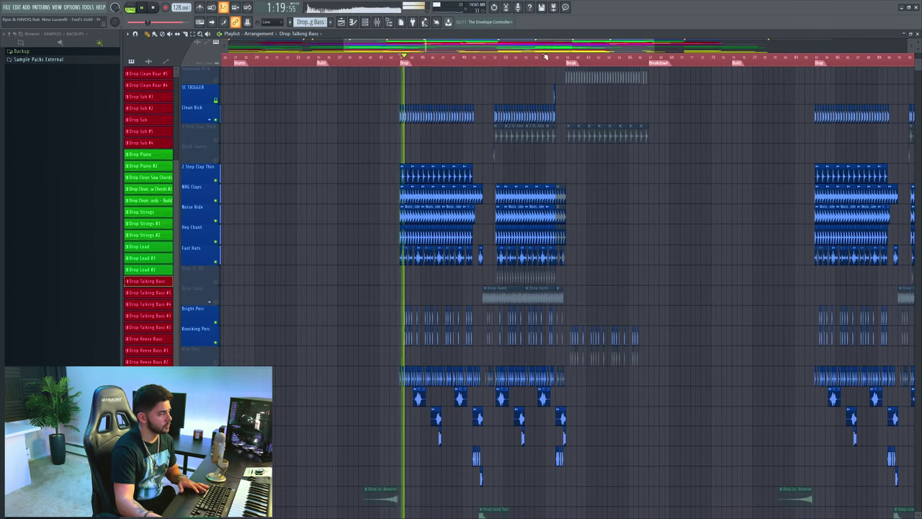
click(916, 63)
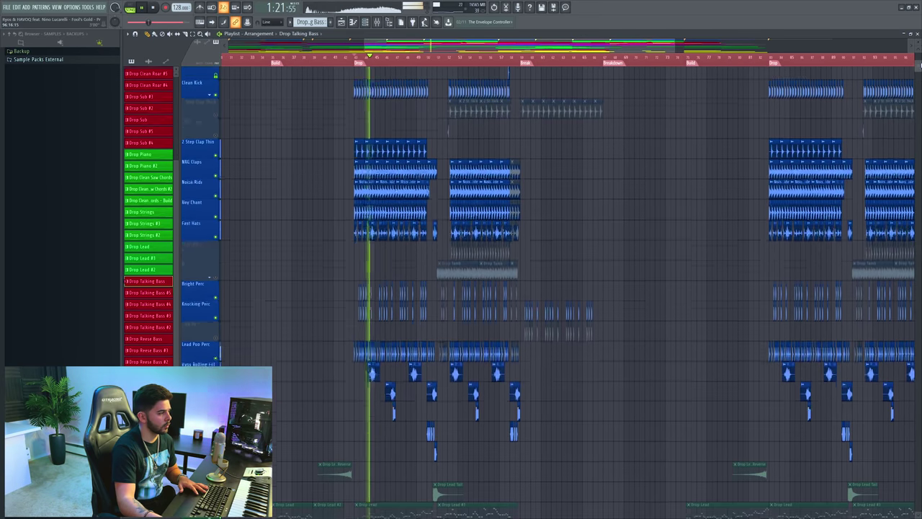
scroll(893, 79, down, 2)
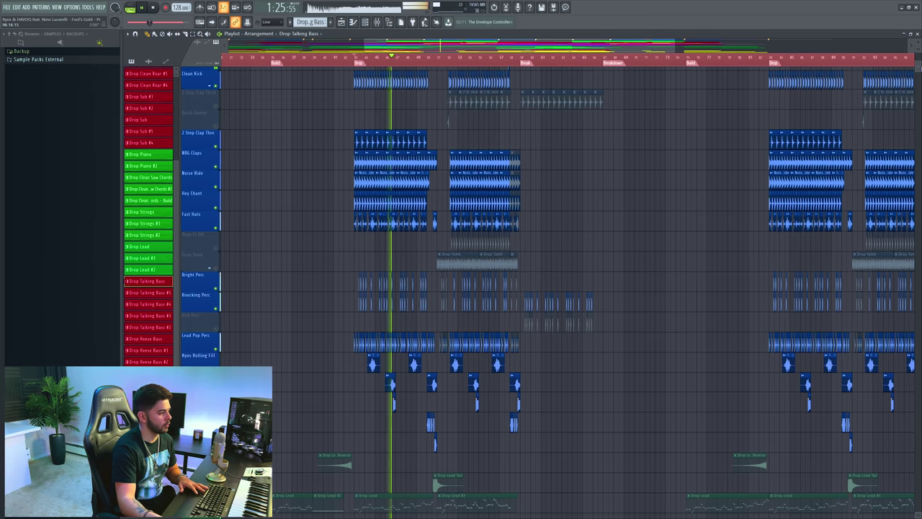
key(space)
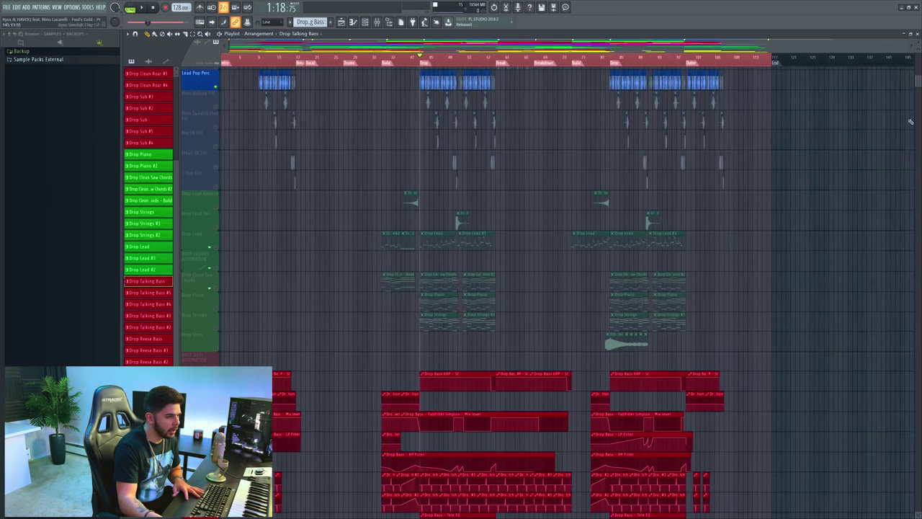
Solo the Vox Drone track and play it from the start of the drop.
drag(916, 82, 917, 111)
scroll(389, 180, up, 2)
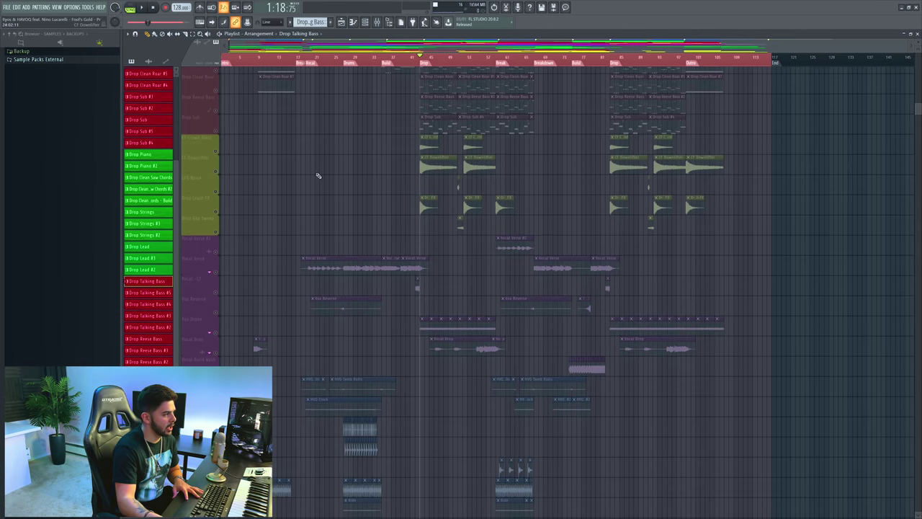
click(215, 333)
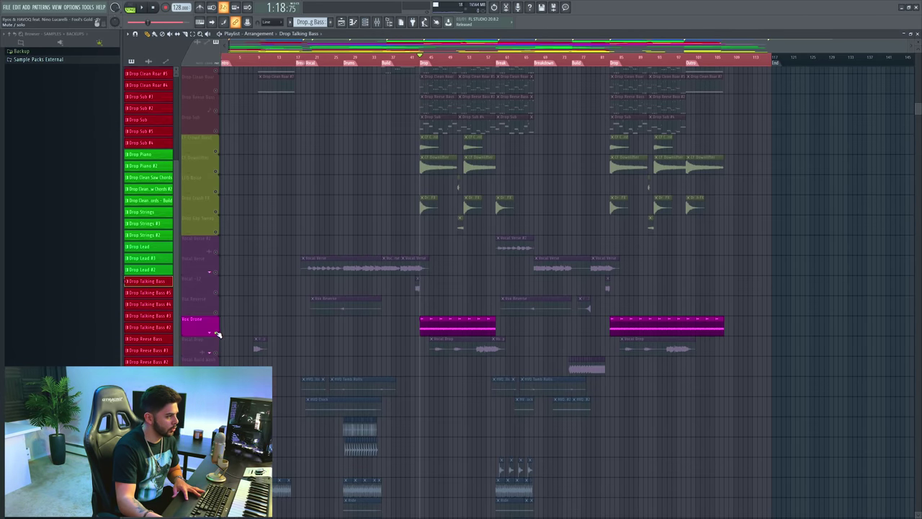
key(space)
key(space)
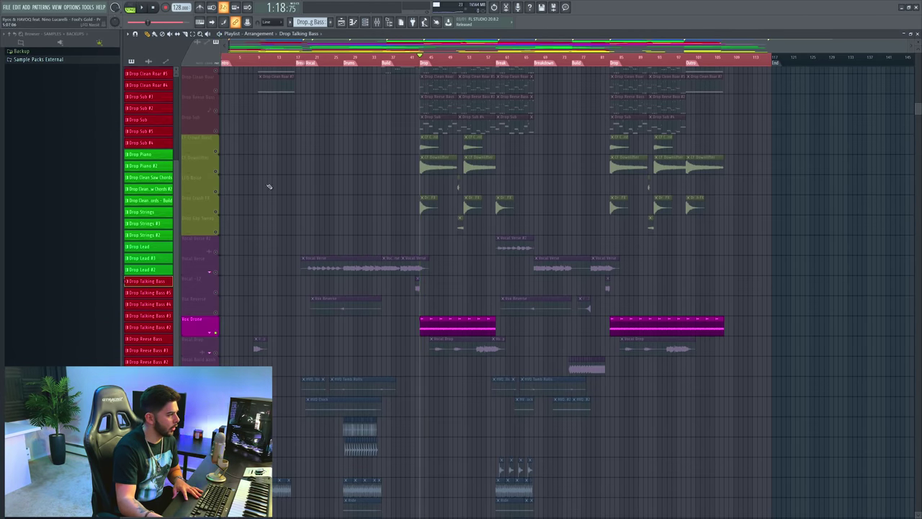
Solo CF Crowd Burst, add CF Downlifter and Drop Crash FX, and play the three effects together.
right_click(216, 152)
click(215, 172)
click(216, 212)
key(space)
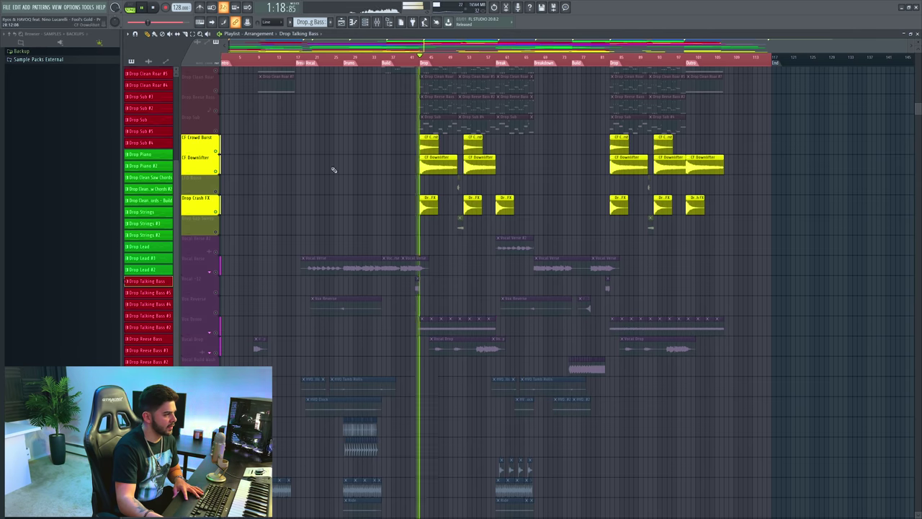
key(space)
Audition CF Crowd Burst, CF Downlifter and Drop Crash FX one at a time by soloing each.
click(216, 151)
right_click(216, 151)
key(space)
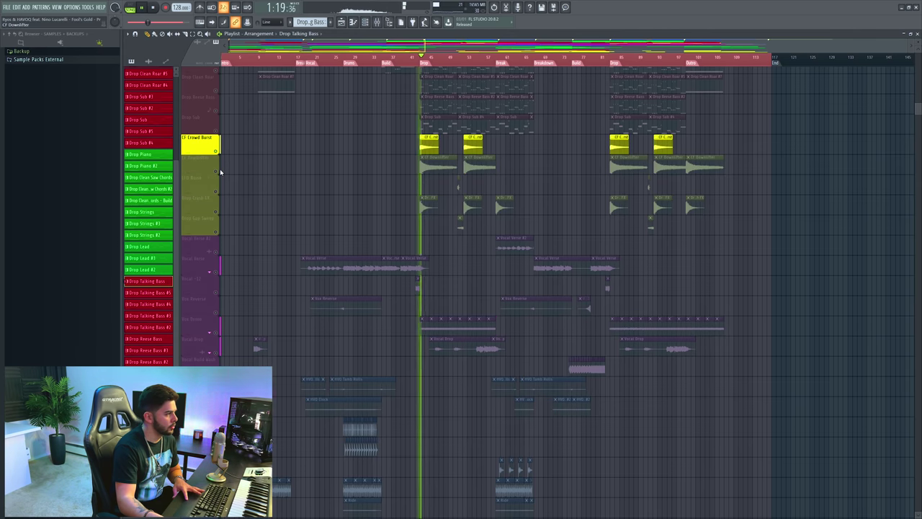
key(space)
right_click(215, 172)
key(space)
key(space)
right_click(215, 212)
key(space)
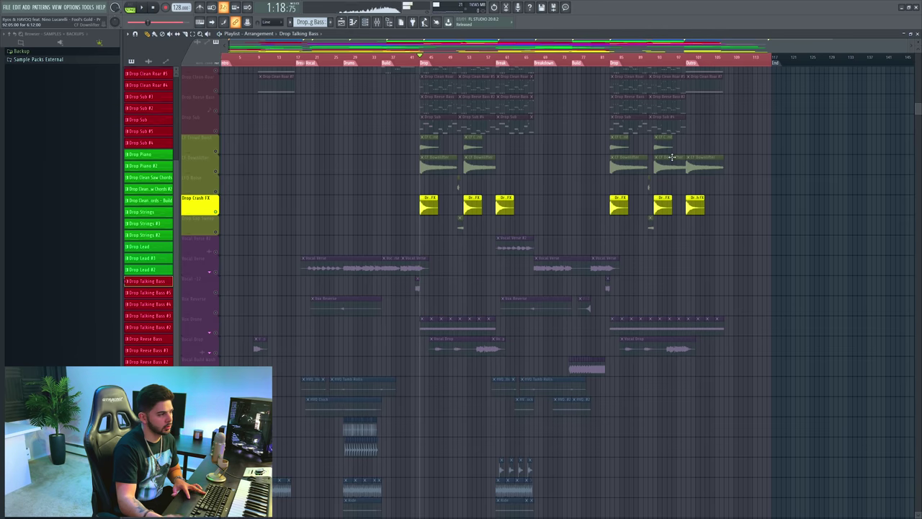
Take Drop Crash FX out of solo and play the full drop while viewing its drum, chord and bass tracks.
right_click(215, 212)
drag(913, 111, 918, 63)
key(ctrl+z)
drag(366, 152, 369, 137)
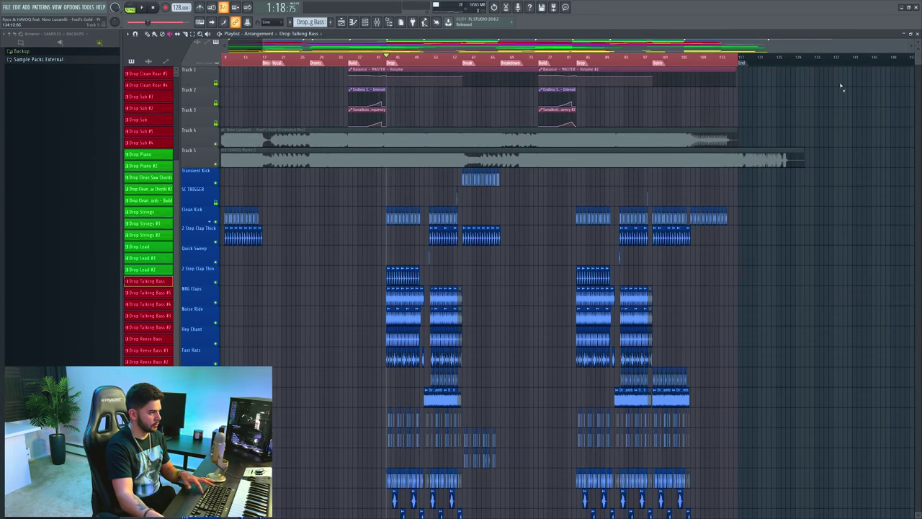
key(space)
drag(918, 65, 918, 83)
key(p)
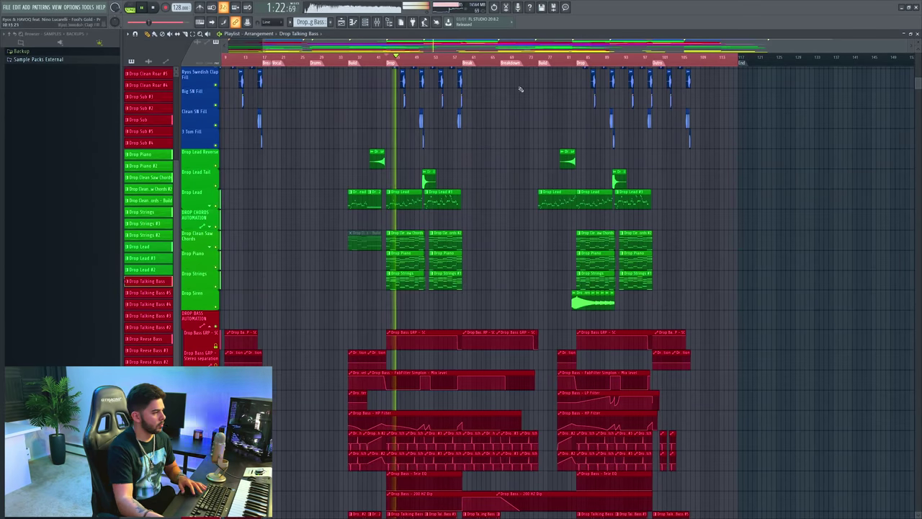
drag(379, 47, 276, 49)
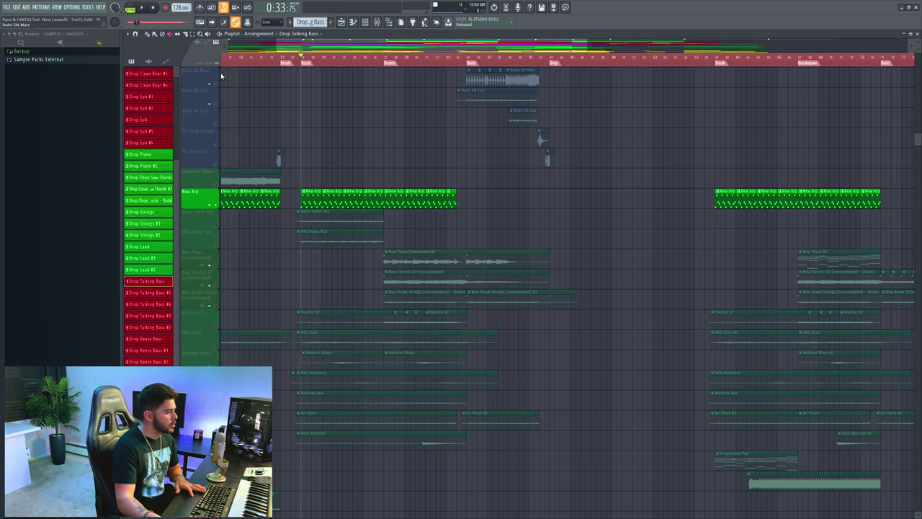
Play New Arp on its own, and solo HVQ Piano Pad to play it from the Vocal marker.
key(space)
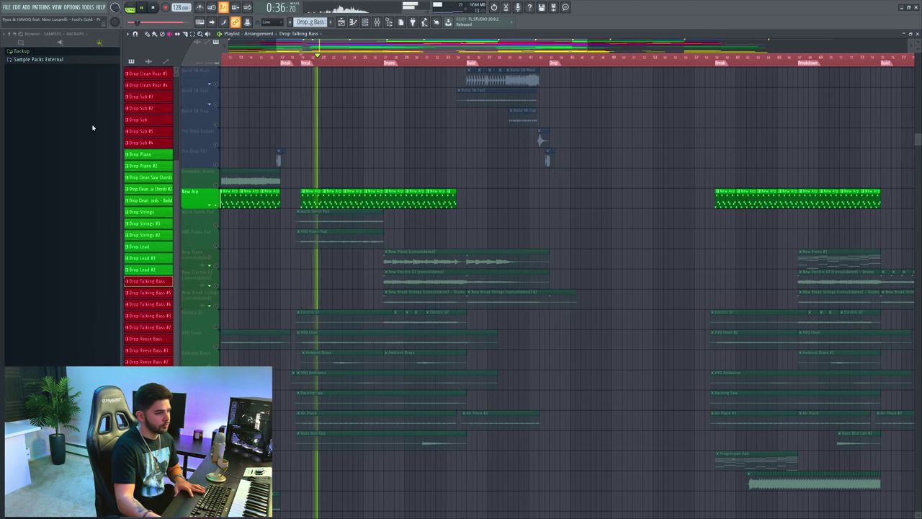
key(space)
right_click(216, 225)
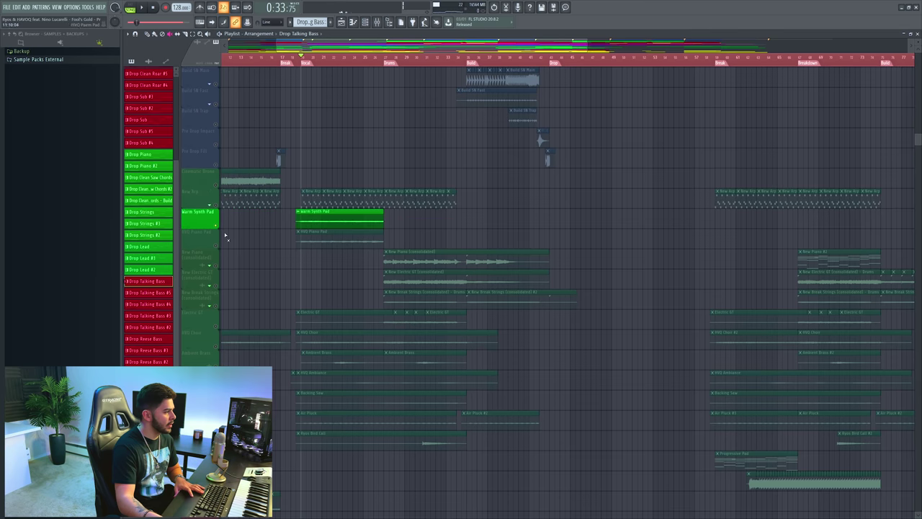
click(217, 245)
right_click(217, 246)
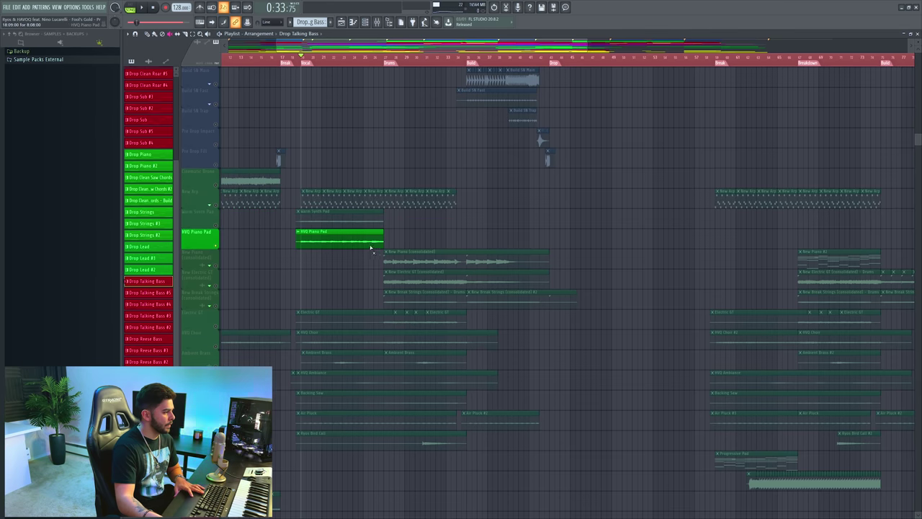
key(space)
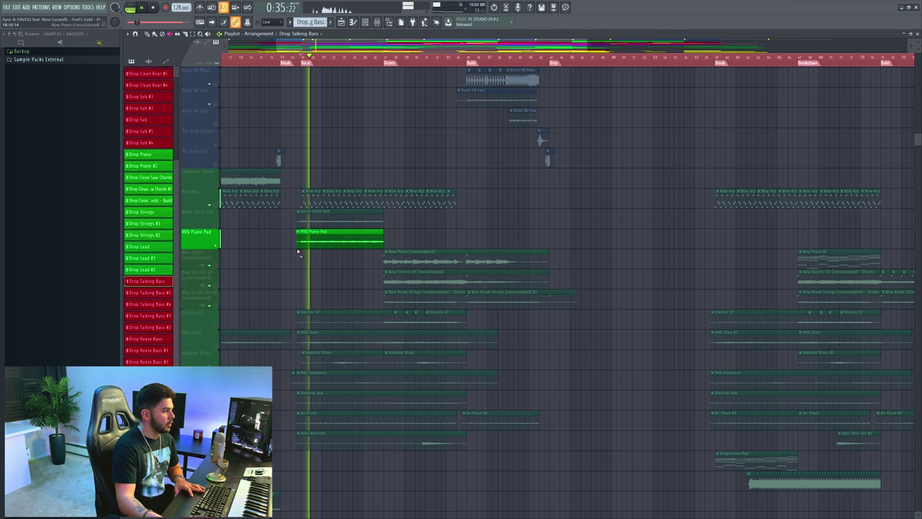
key(space)
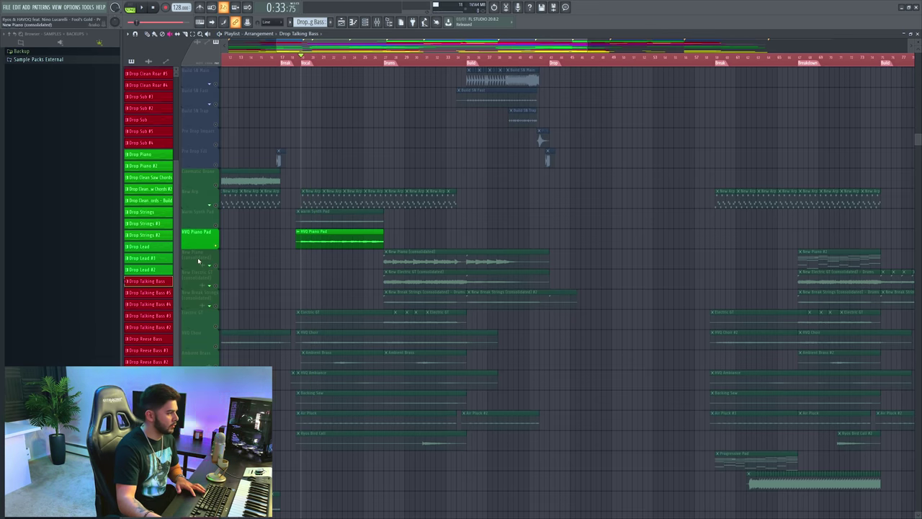
Solo Warm Synth Pad and play it from the Vocal marker, adding HVQ Piano Pad to hear both pads together.
right_click(214, 208)
right_click(215, 224)
key(space)
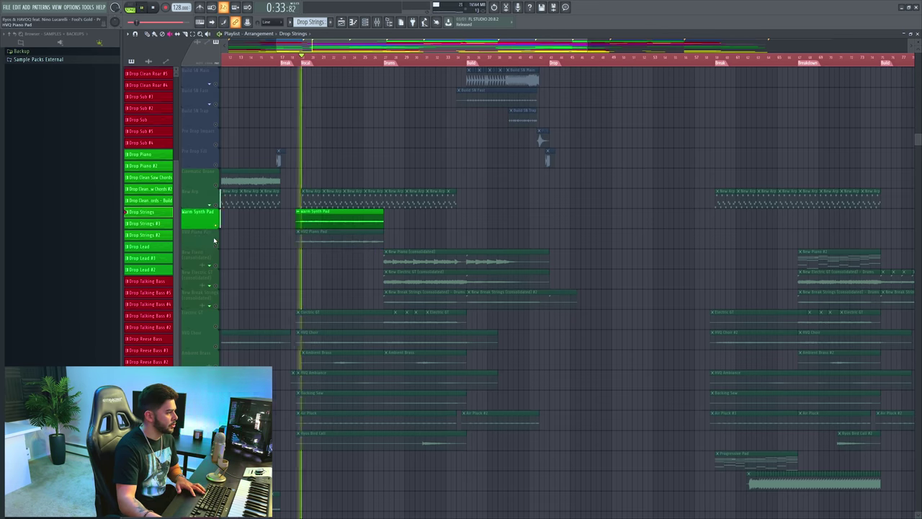
key(space)
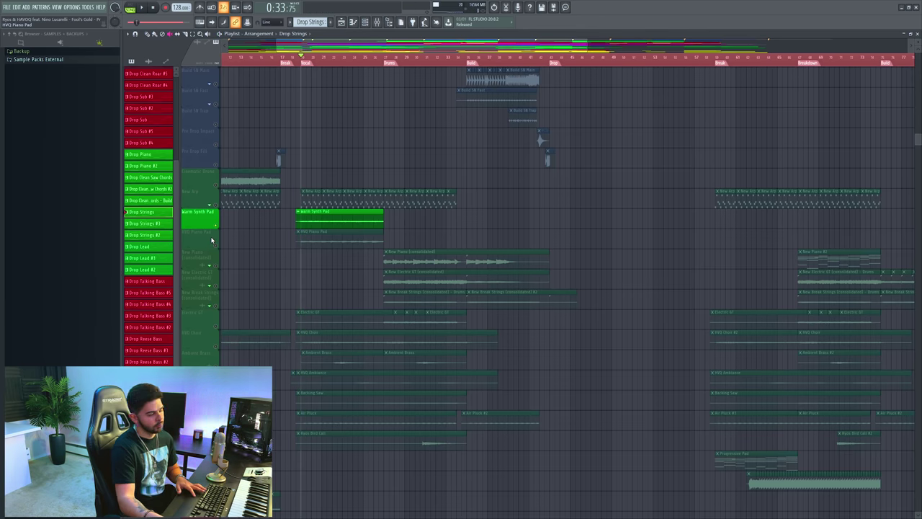
key(space)
click(220, 245)
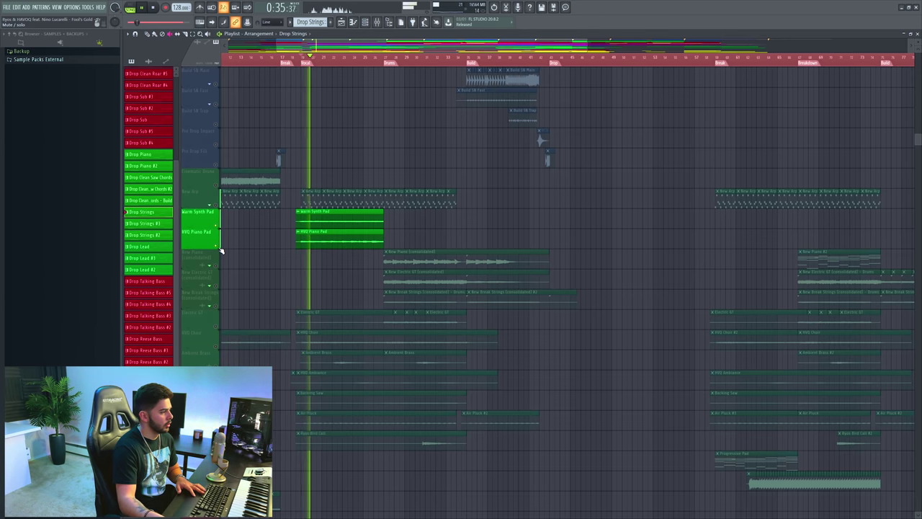
key(space)
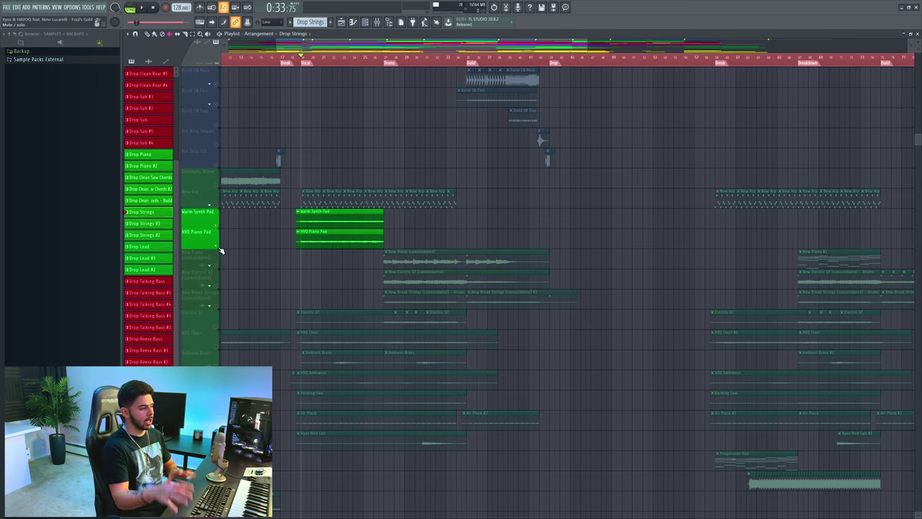
Solo the New Piano (consolidated) track and play it from the Drums marker.
ctrl+click(216, 266)
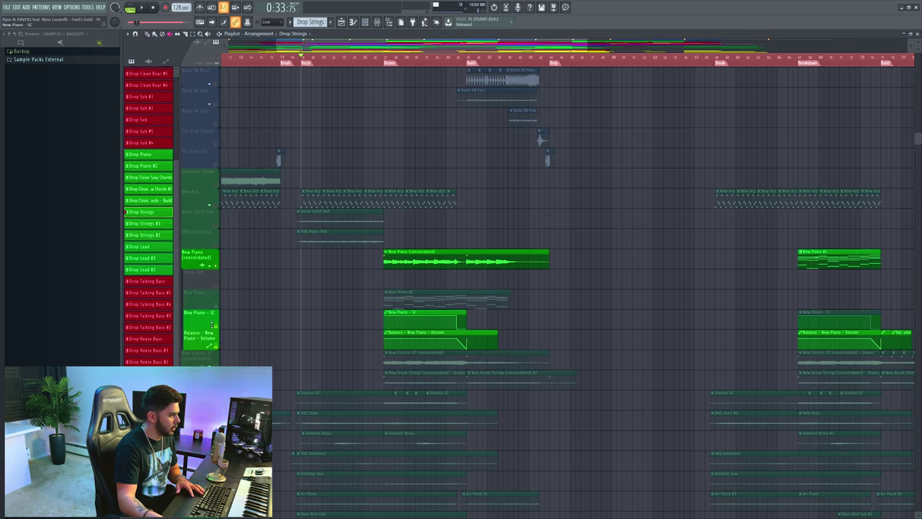
click(210, 266)
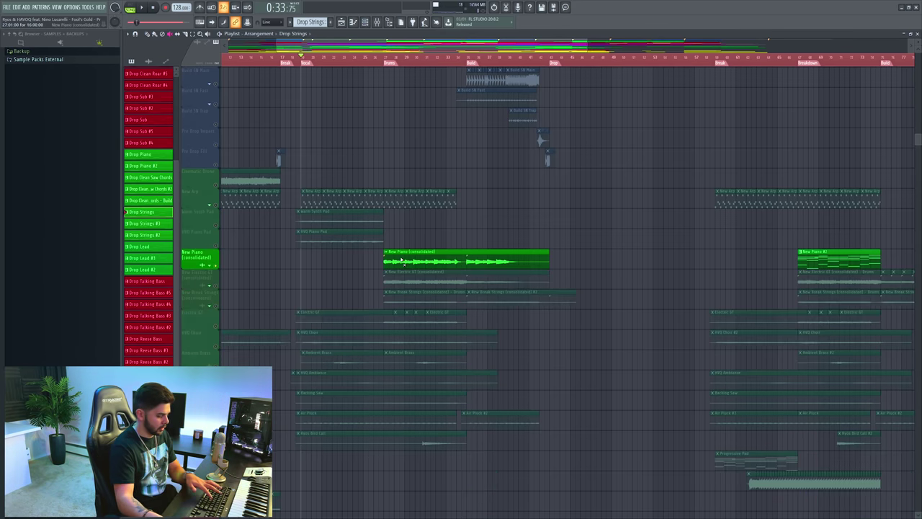
key(space)
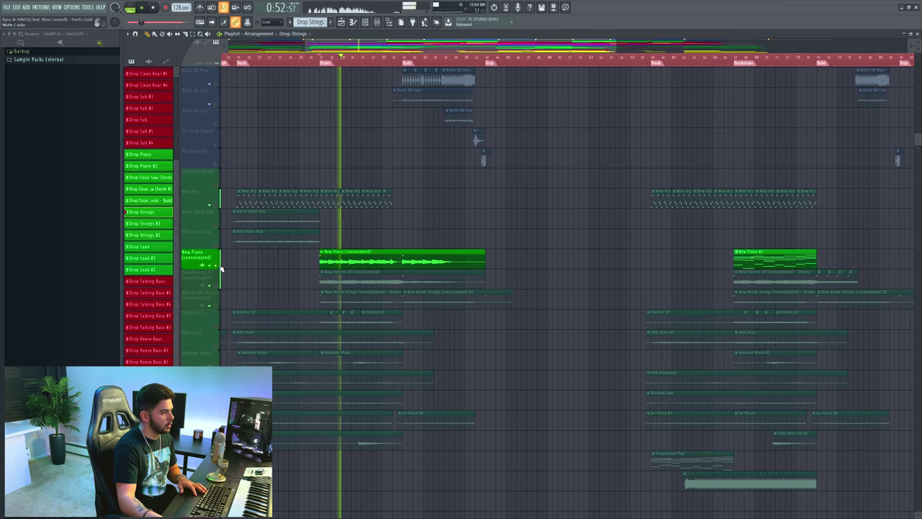
key(space)
Replace New Piano with New Electric GT (consolidated) as the only audible track and play it from the Drums marker.
click(218, 266)
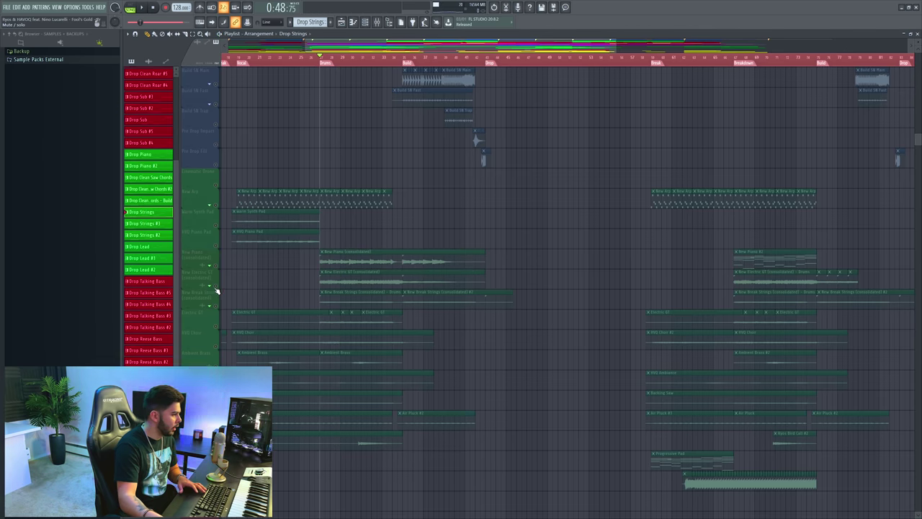
click(216, 288)
key(space)
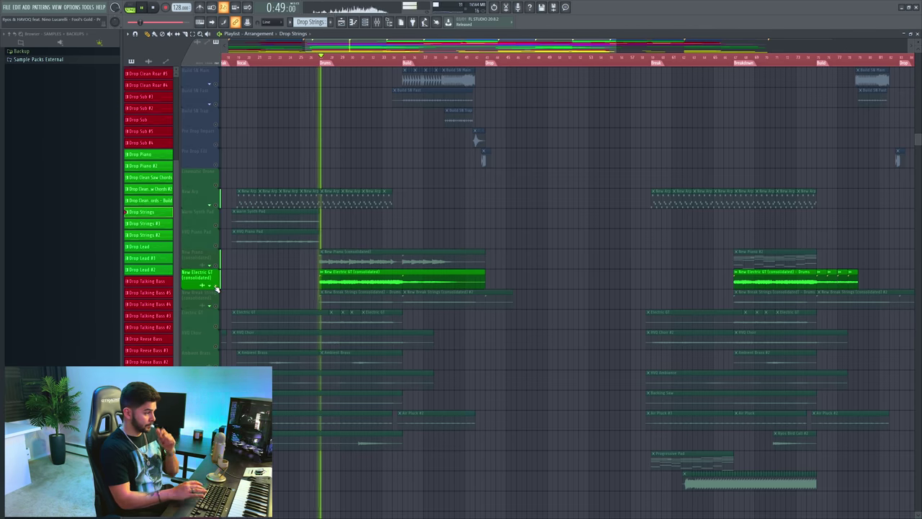
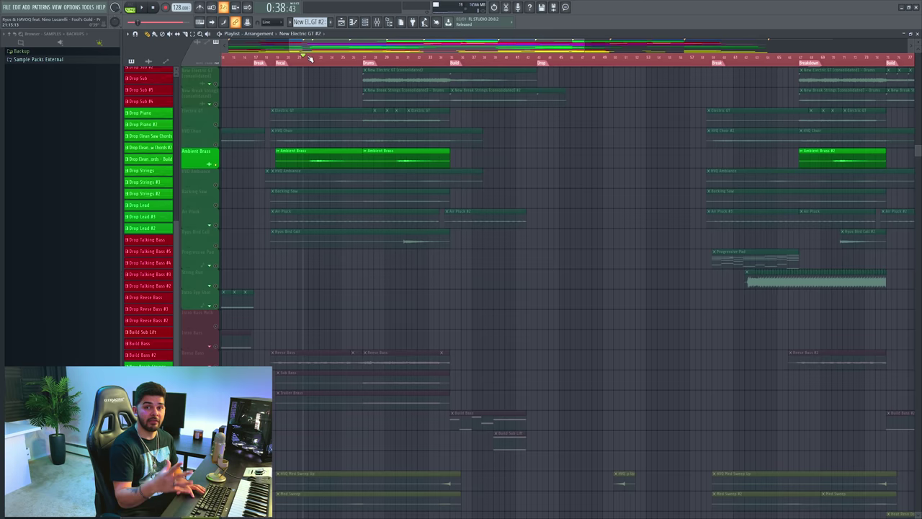
Play the soloed Ambient Brass in the vocal section and view its effect slots in the mixer.
scroll(310, 57, up, 3)
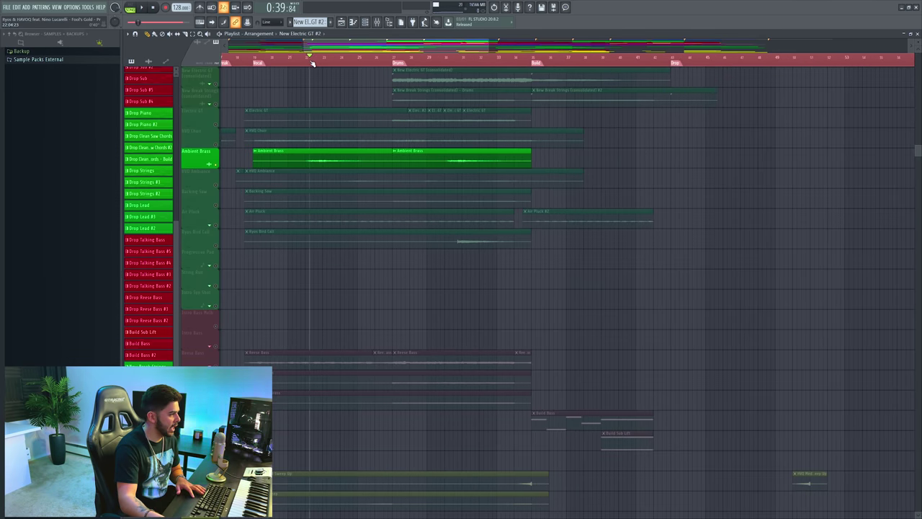
scroll(313, 64, down, 2)
scroll(313, 63, down, 1)
key(F9)
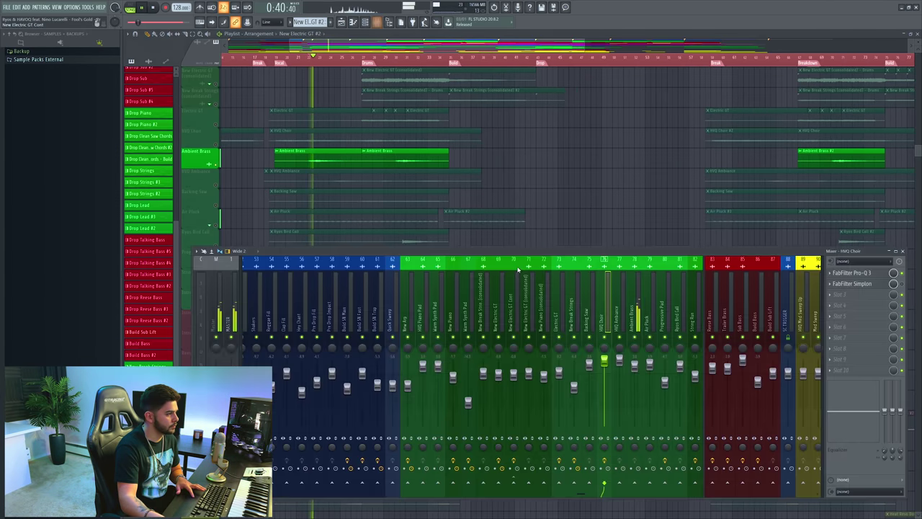
click(634, 317)
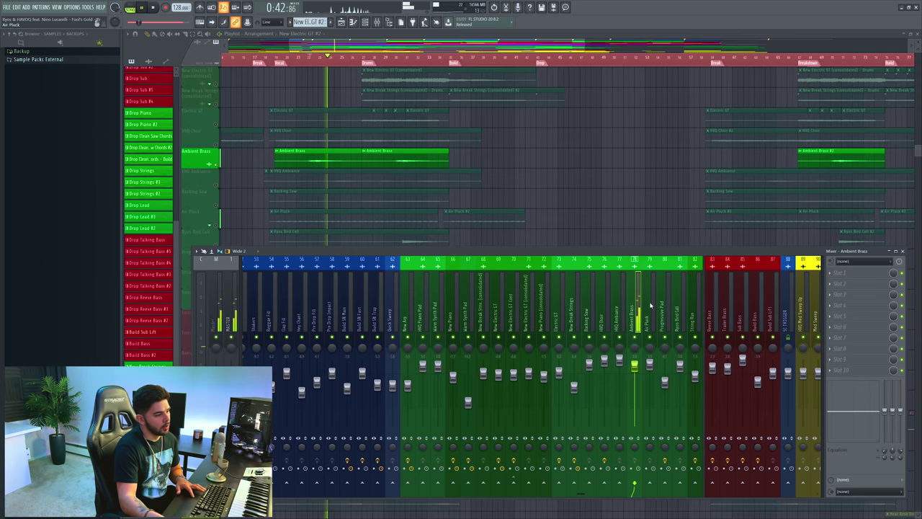
key(space)
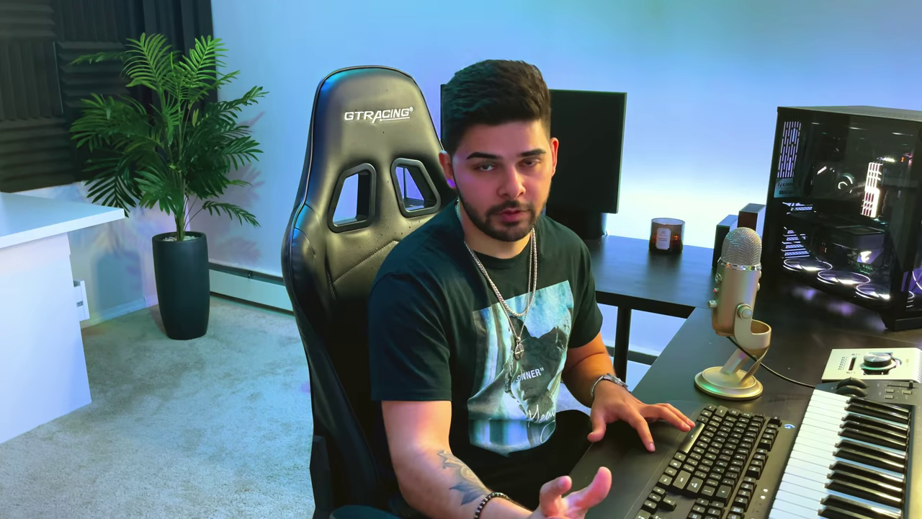
Close the mixer, play HVQ Ambiance soloed in the vocal section, and add Ambient Brass to hear both together.
click(331, 171)
key(F9)
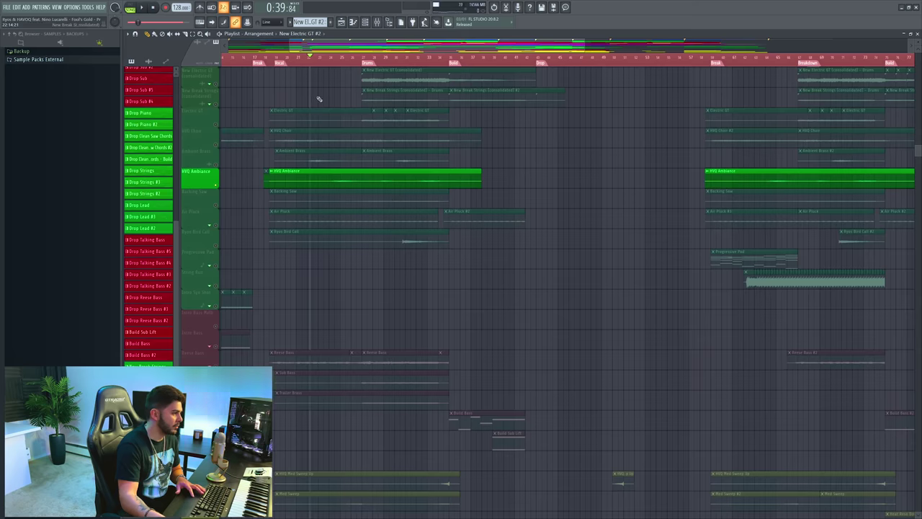
click(330, 59)
key(space)
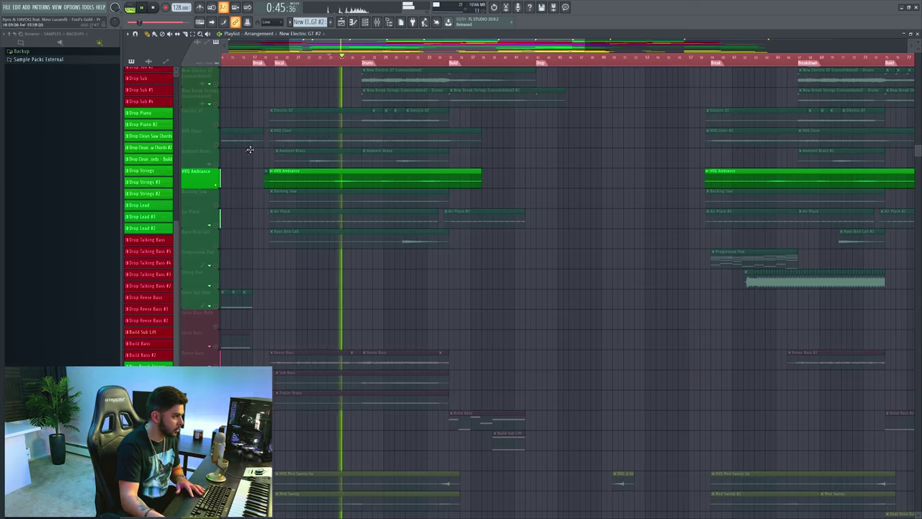
click(215, 165)
key(space)
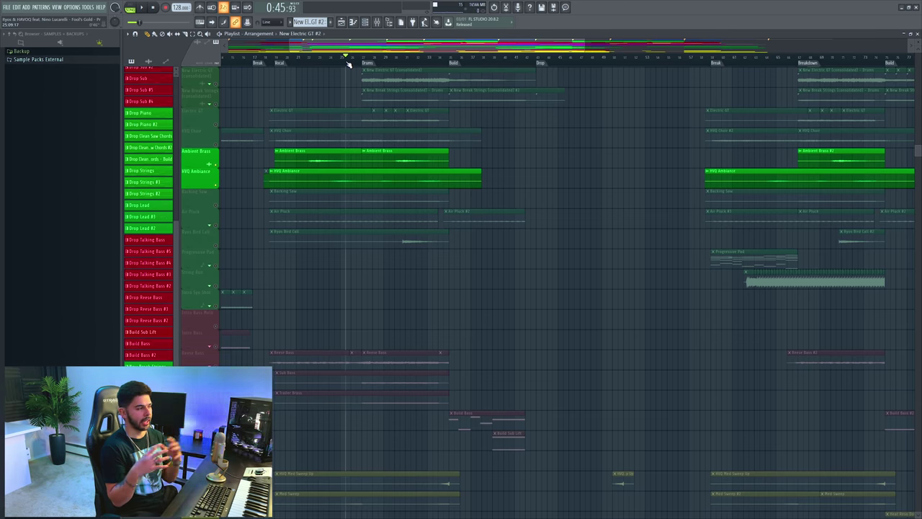
Solo the Backing Saw track and play it from the Drums marker.
scroll(311, 133, down, 3)
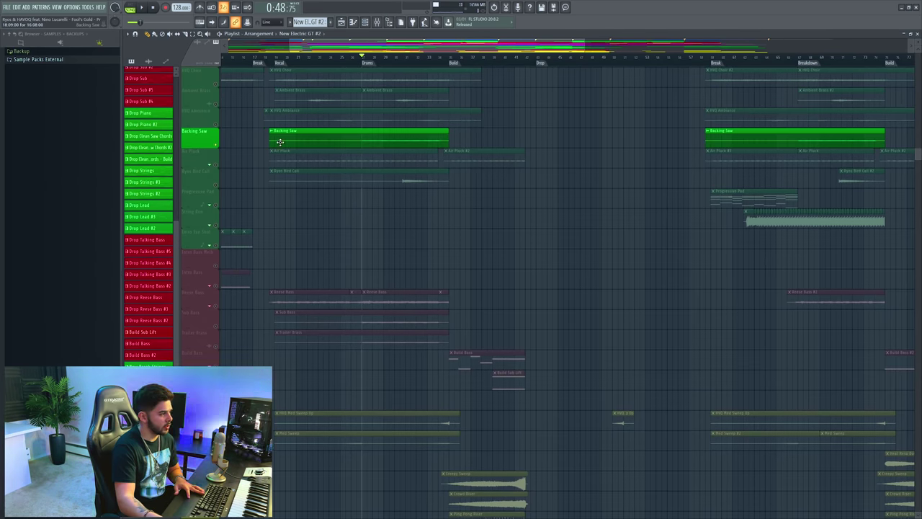
key(space)
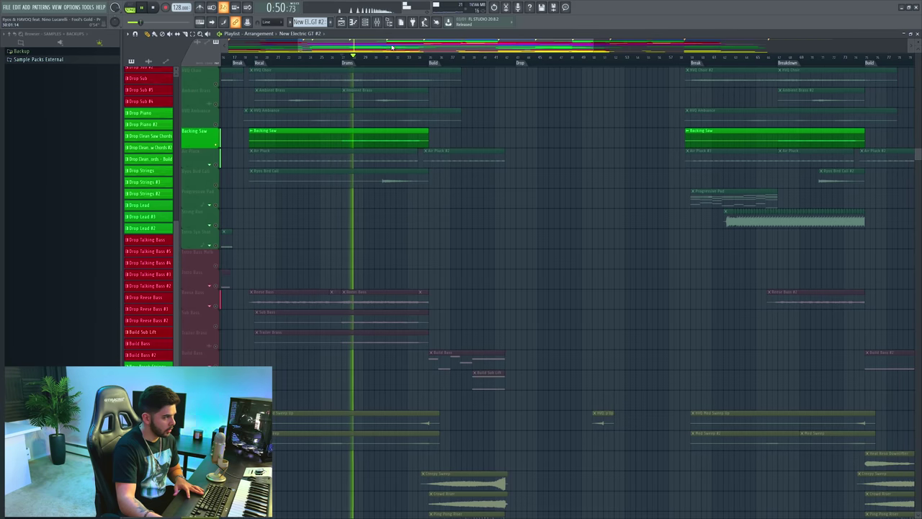
key(space)
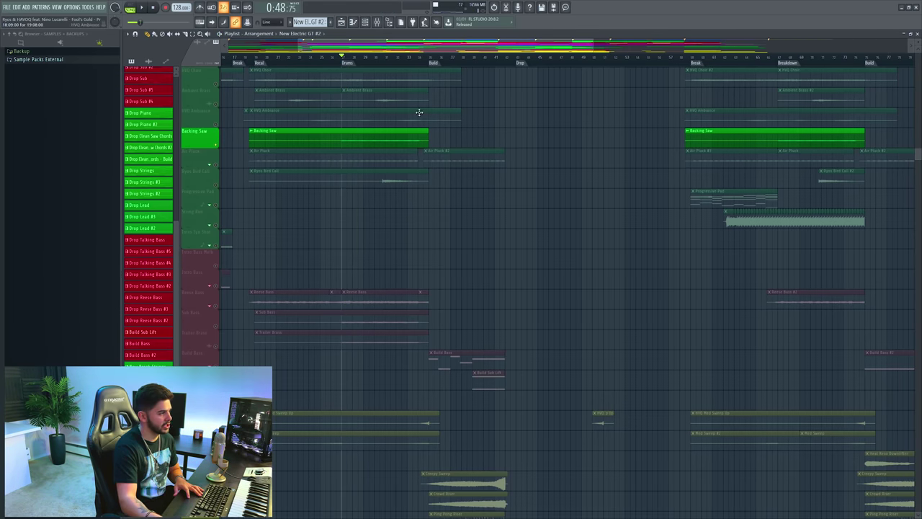
Isolate Air Pluck and Ryos Bird Call and play them from the Vocal marker and again shortly before the Build marker.
drag(221, 166, 220, 184)
scroll(278, 146, down, 2)
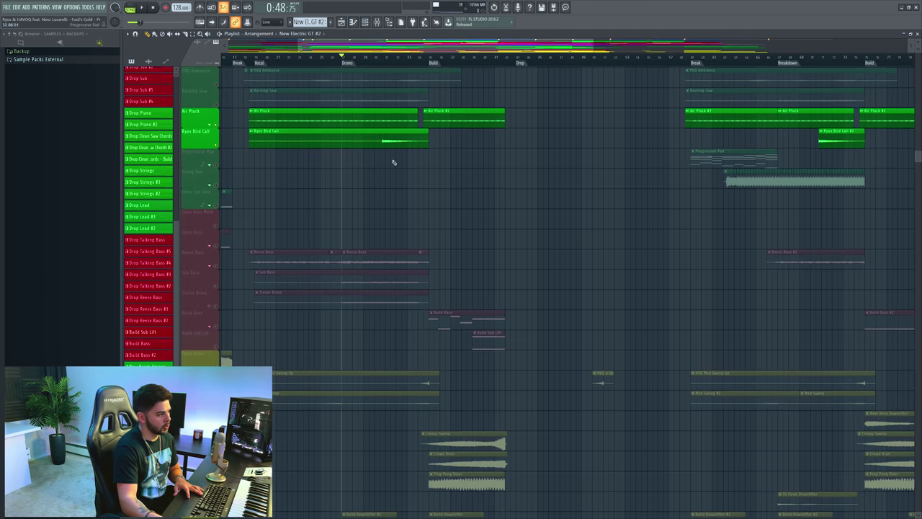
key(space)
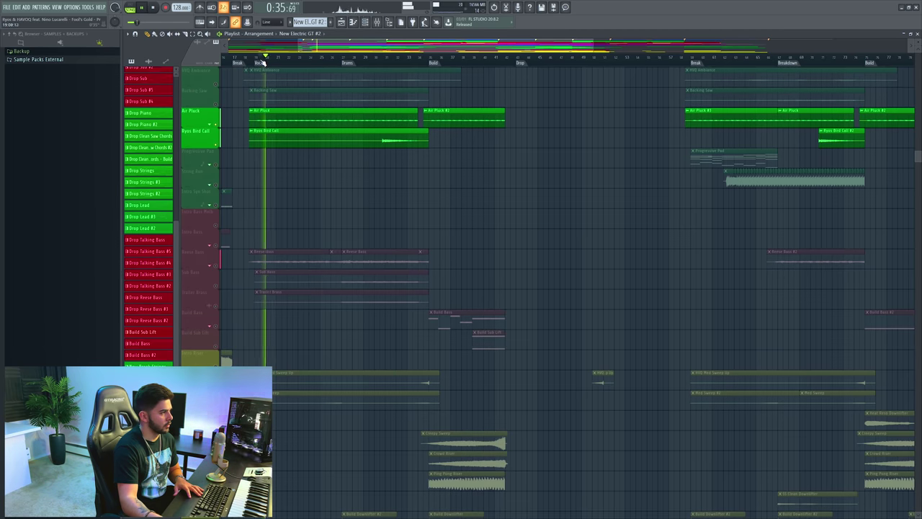
click(388, 62)
scroll(388, 62, down, 2)
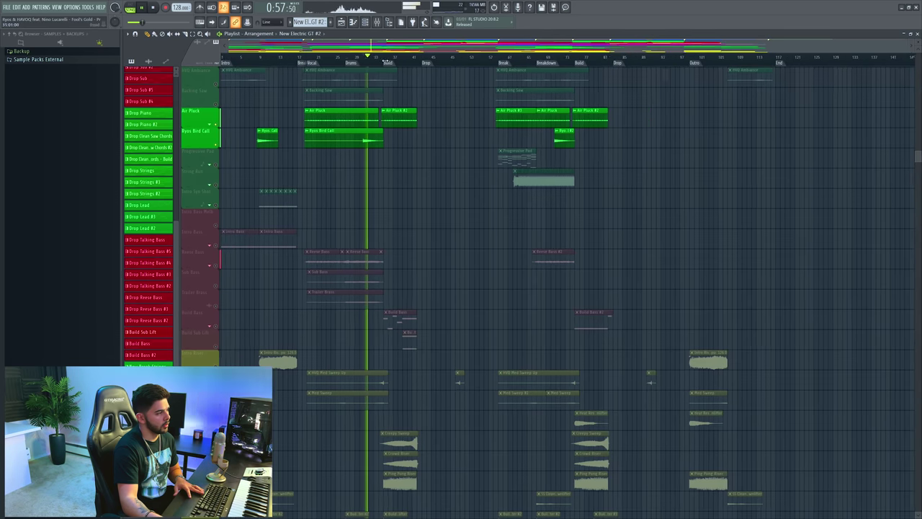
key(space)
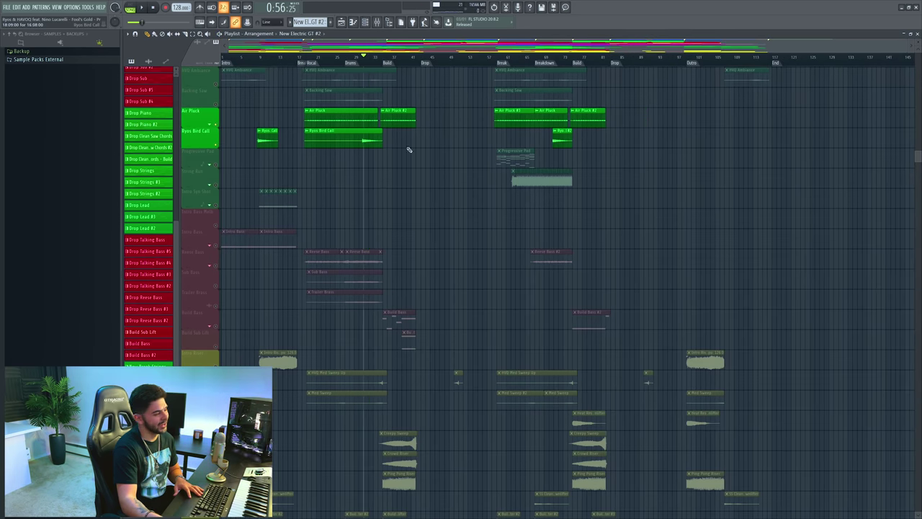
Solo the Progressive Pad track and play it from the Break marker after the first drop.
right_click(215, 165)
right_click(216, 165)
scroll(573, 90, up, 1)
scroll(503, 86, up, 1)
scroll(503, 86, down, 1)
scroll(229, 228, down, 2)
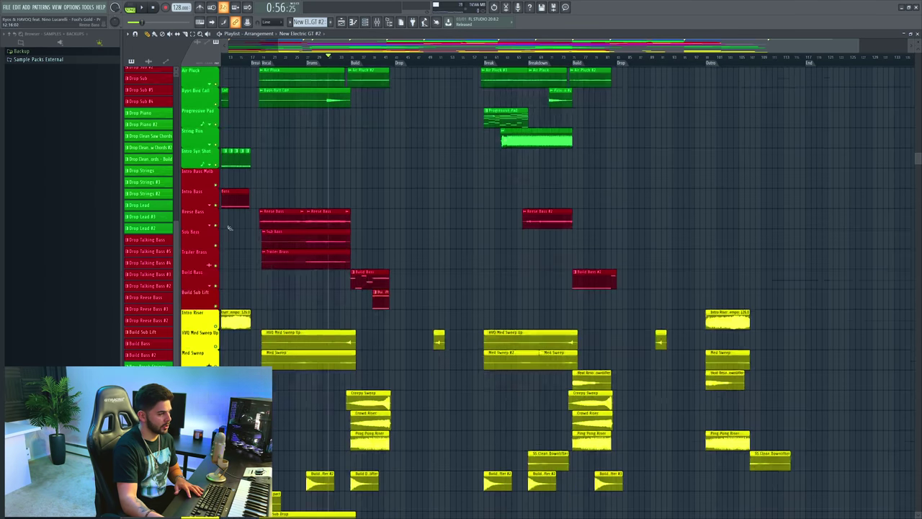
right_click(214, 124)
click(485, 59)
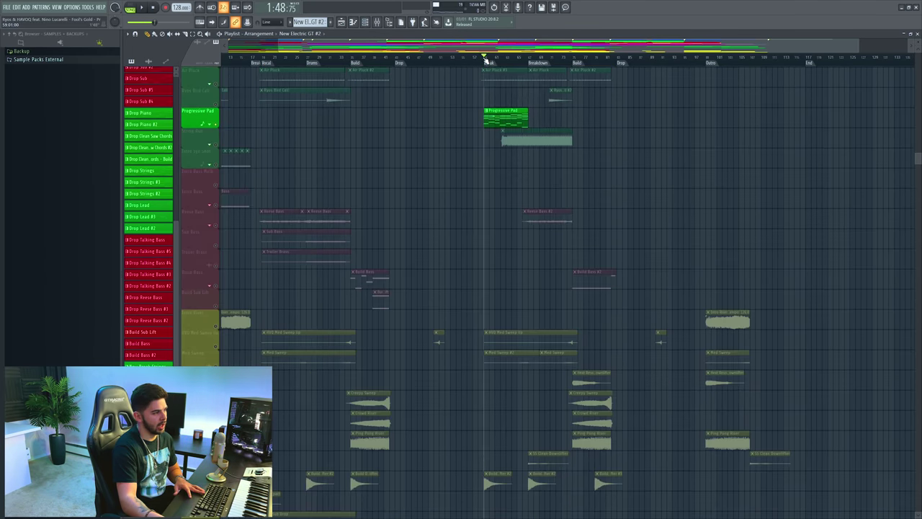
key(space)
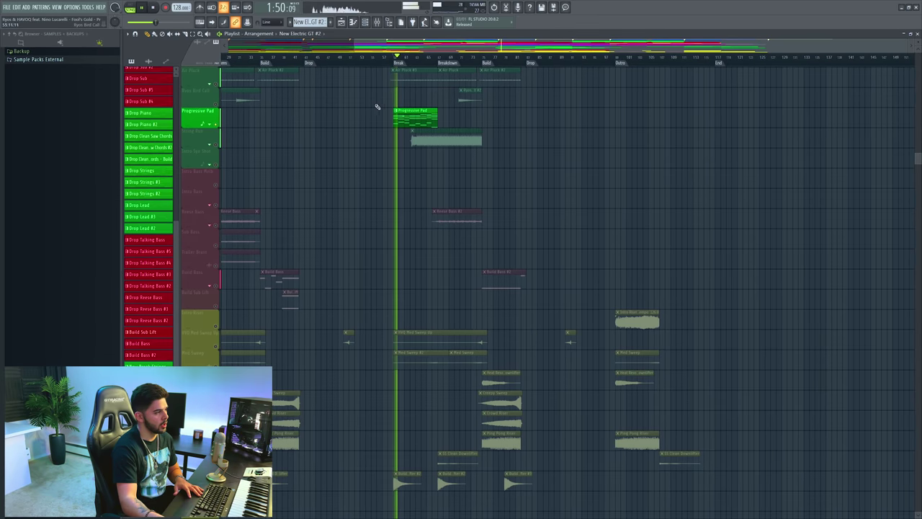
View the Progressive Pad's preset in Nexus #2, and play the pad while viewing its effect chain in the mixer.
double_click(414, 114)
key(space)
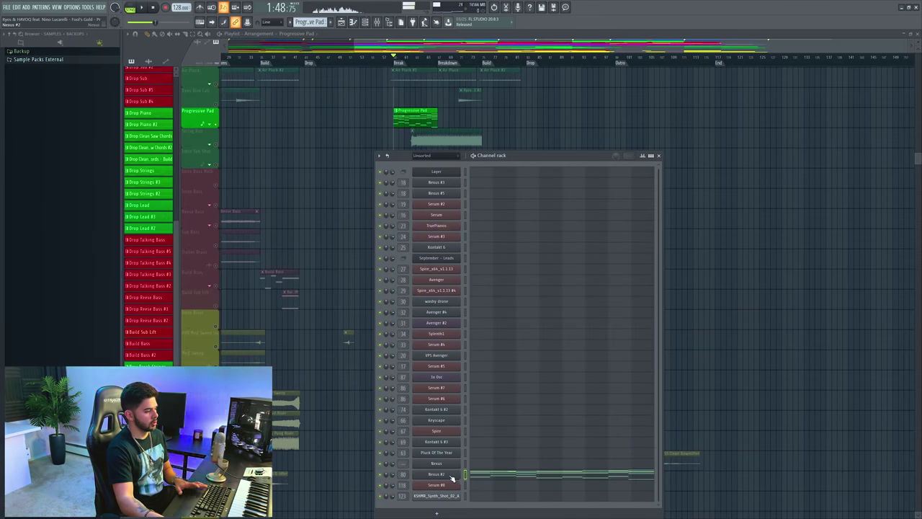
click(452, 475)
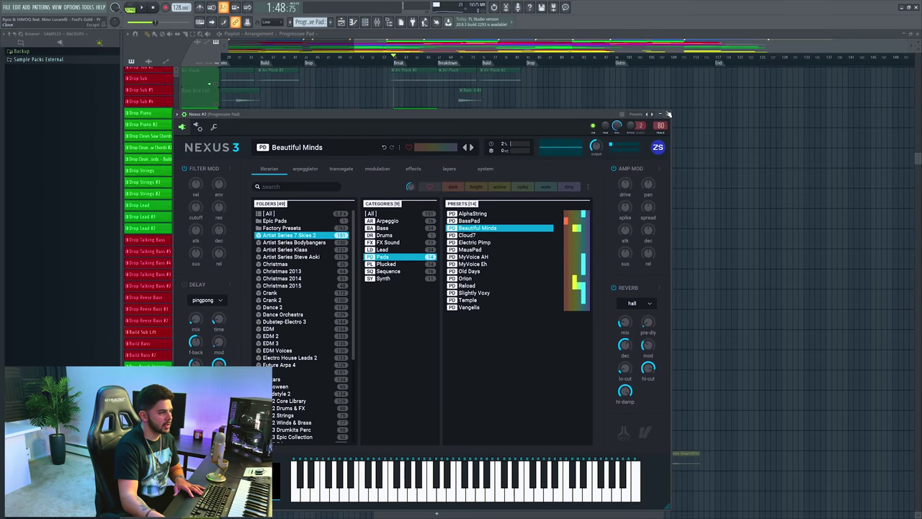
click(668, 114)
key(space)
click(381, 21)
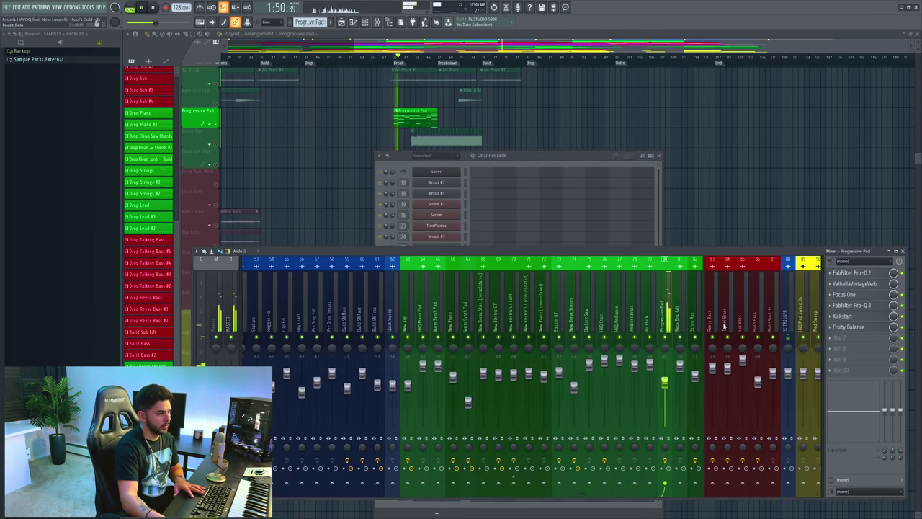
Stop playback and view the FabFilter Pro-Q 2 settings on the Progressive Pad's mixer track.
key(space)
click(855, 275)
click(855, 276)
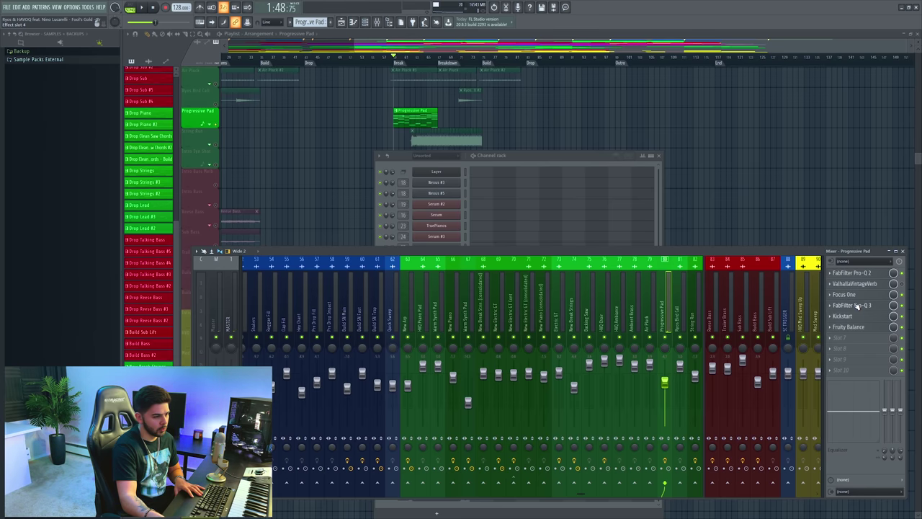
Solo the String Run track and play it from the start of its clip after the Break marker.
drag(459, 51, 471, 47)
key(space)
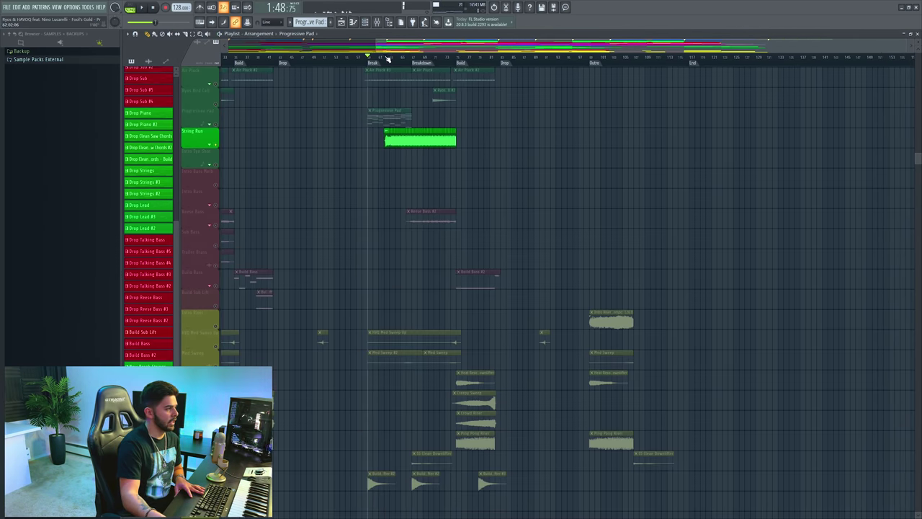
click(386, 58)
scroll(402, 63, up, 4)
key(space)
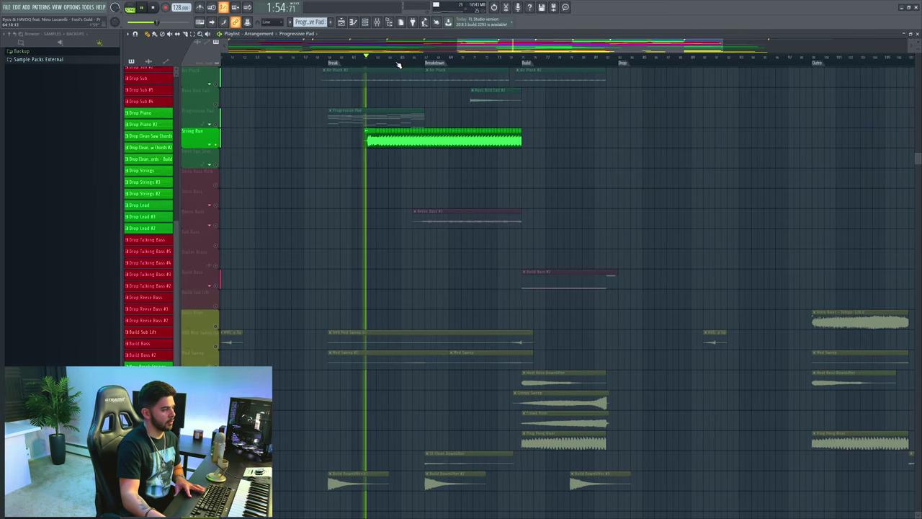
key(space)
View the String Run sample's channel settings and close them.
double_click(388, 137)
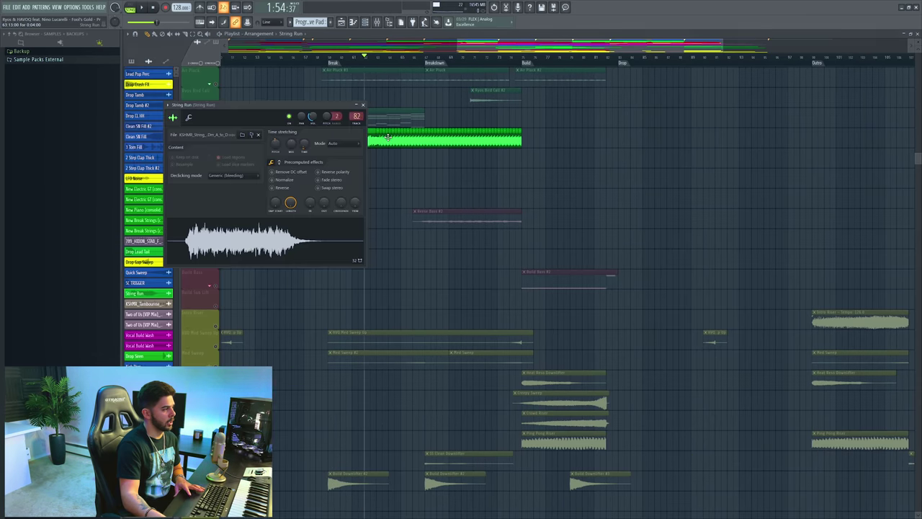
click(364, 105)
scroll(333, 121, down, 1)
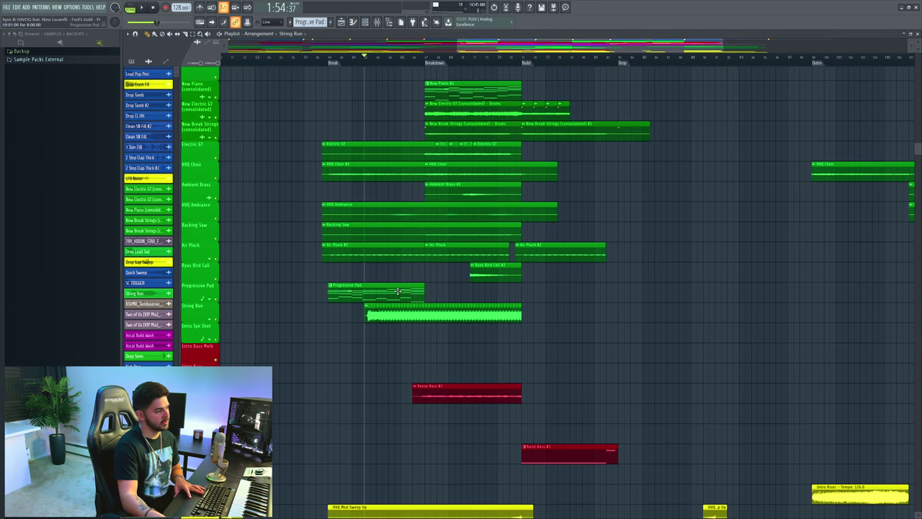
Mute Track 4 and Track 5 and play the arrangement from shortly after the Break marker.
click(348, 60)
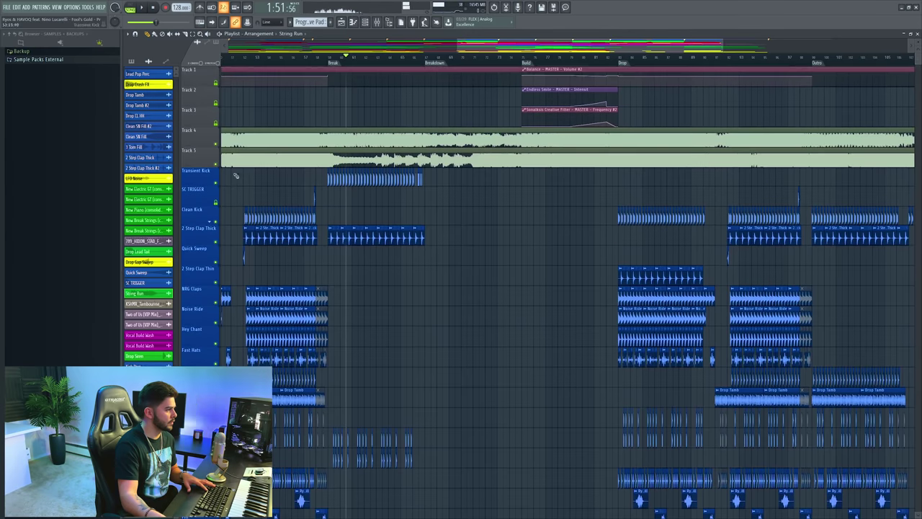
click(215, 162)
click(215, 143)
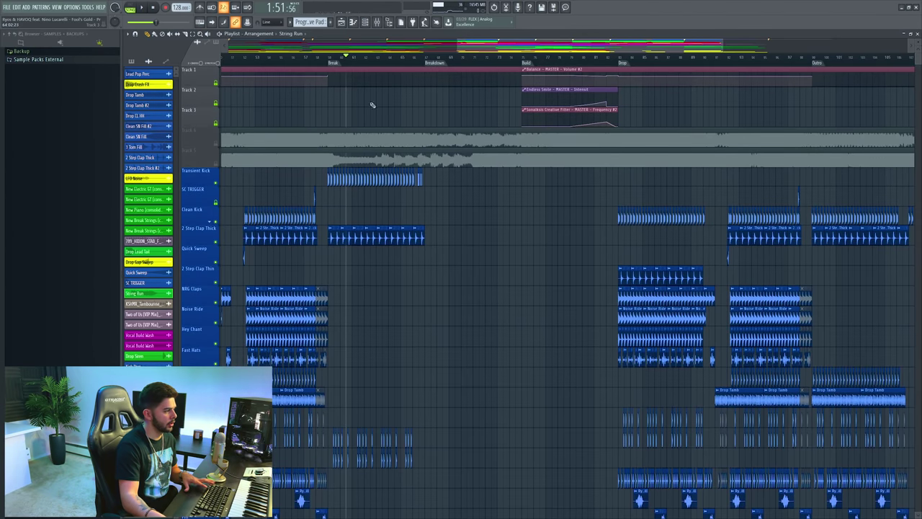
key(space)
Isolate the HVQ Tomb Rolls and HVQ Clock tracks and play them shortly before the Drums marker.
drag(918, 71, 917, 130)
key(space)
scroll(436, 79, down, 2)
scroll(427, 194, left, 2)
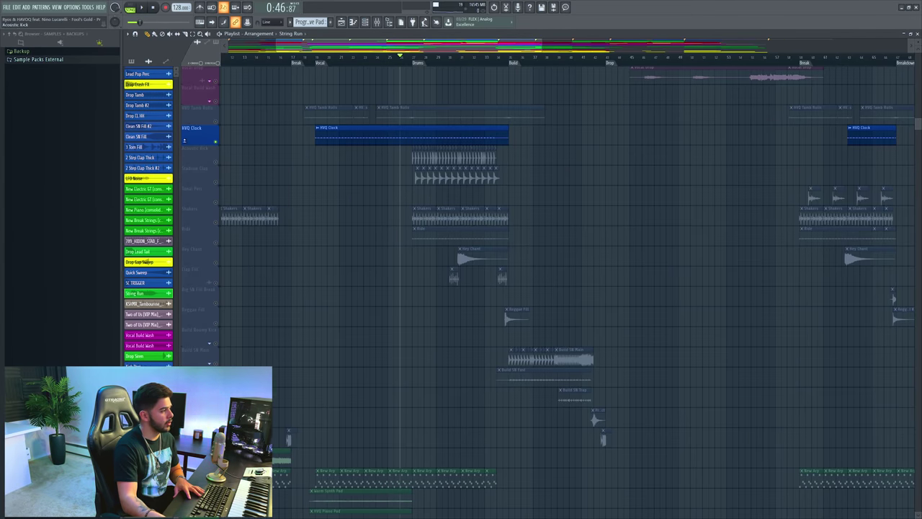
click(216, 122)
key(space)
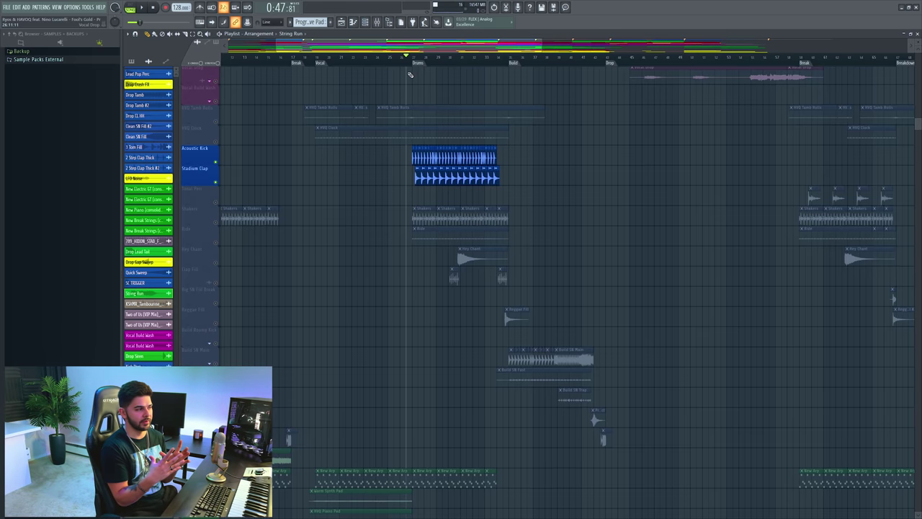
Play the isolated Acoustic Kick and Stadium Clap from the Drums marker, adding the Shakers track during playback.
key(space)
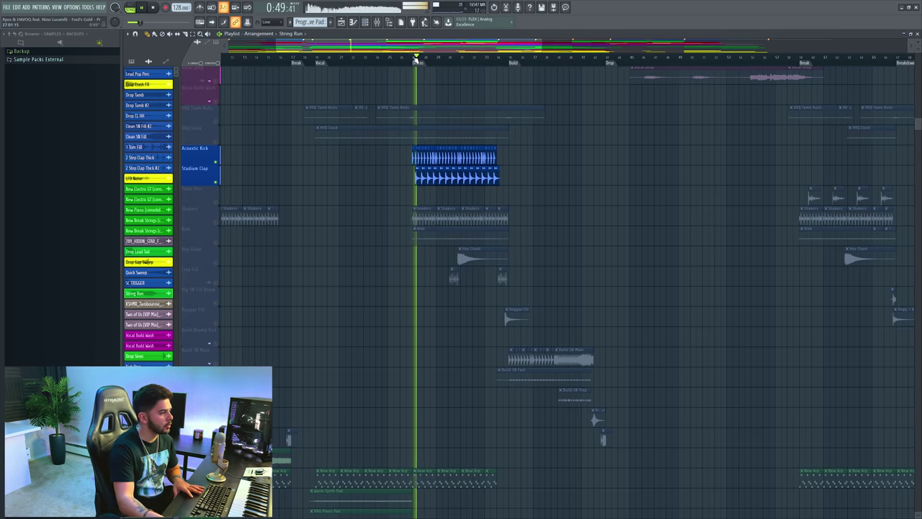
scroll(425, 78, down, 2)
scroll(418, 100, down, 2)
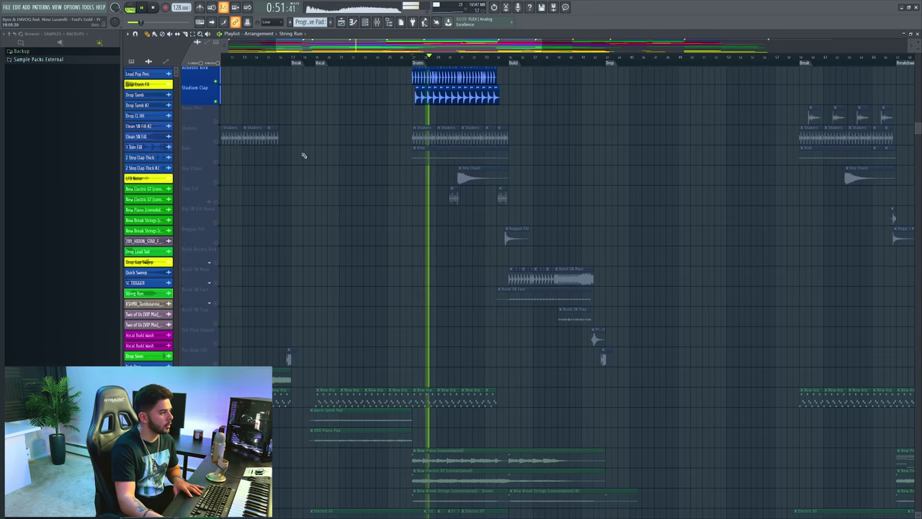
click(195, 133)
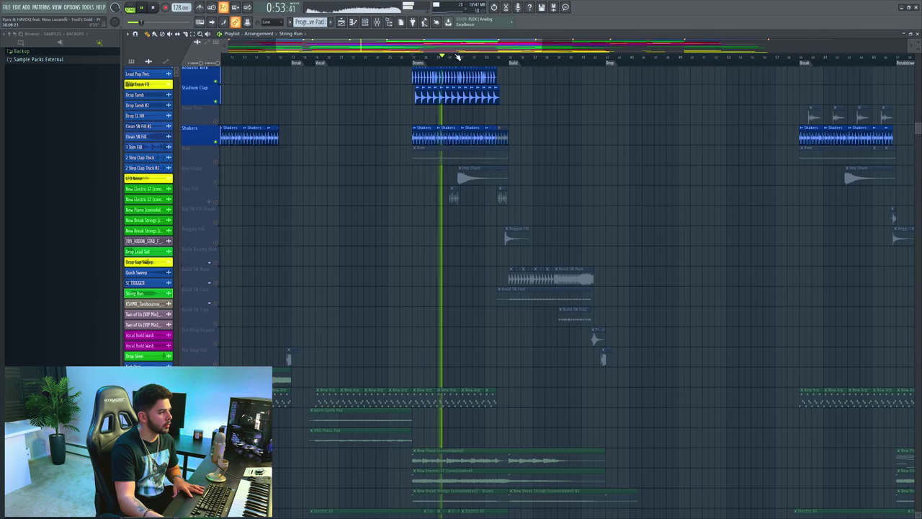
drag(463, 43, 499, 43)
key(space)
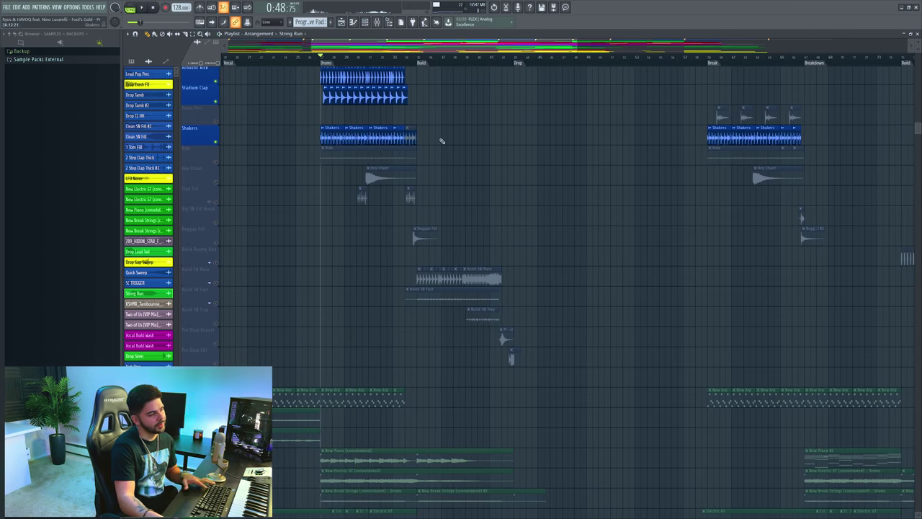
Select the Shakers clips in the Drums section, add the Ride track and play from the Drums marker.
drag(441, 144, 319, 126)
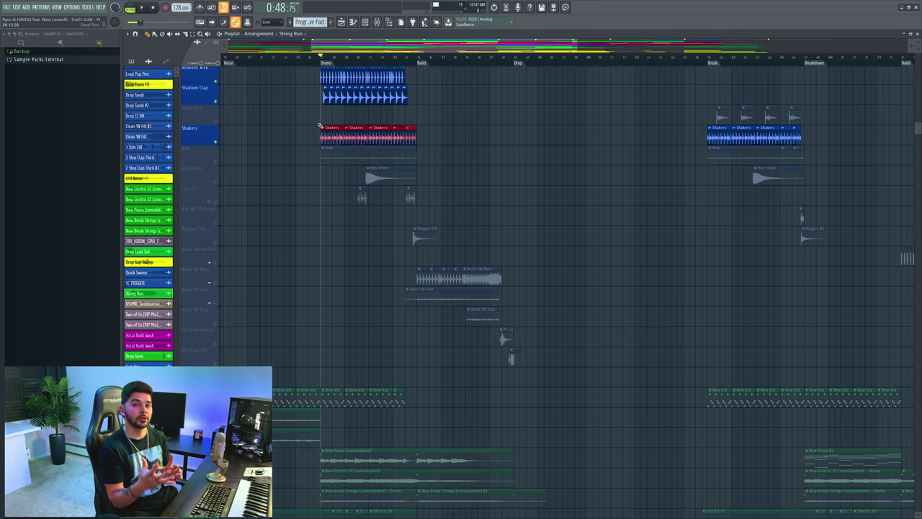
click(216, 163)
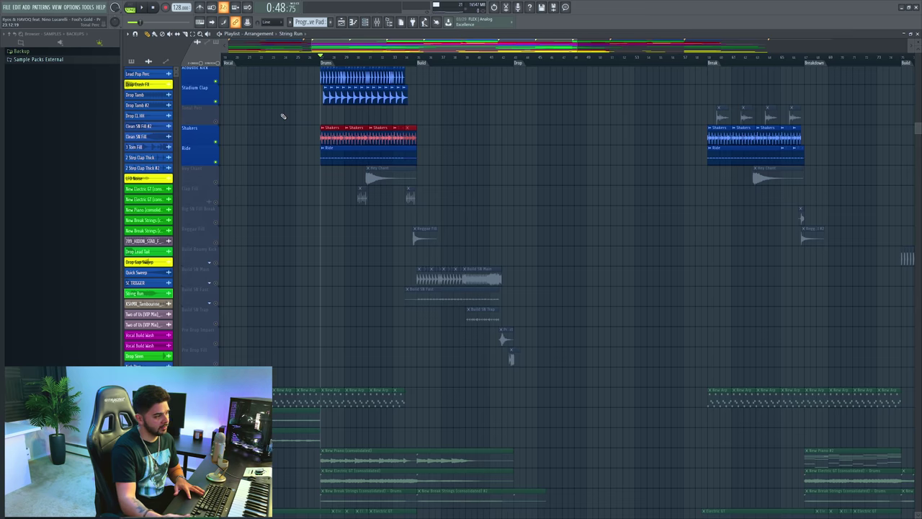
key(space)
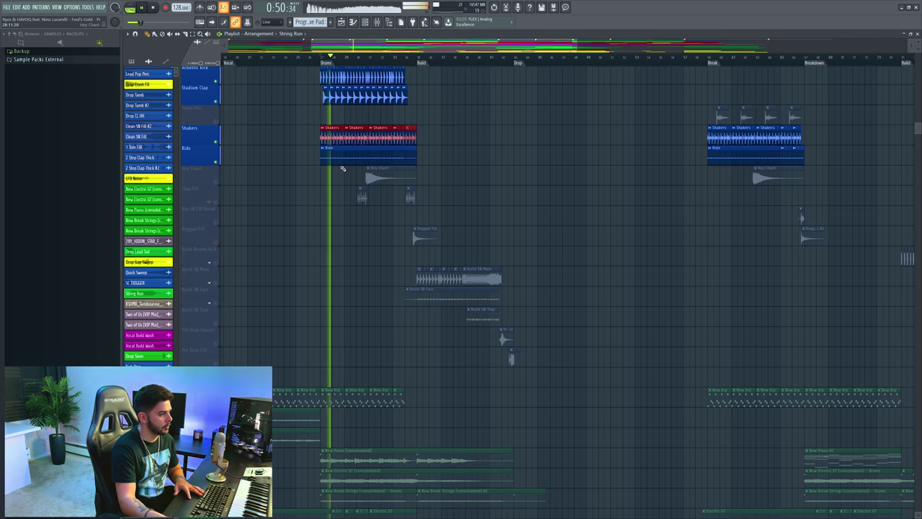
Isolate the Hey Chant and Clap Fill tracks and play them from just before the first Clap Fill.
ctrl+click(217, 183)
key(space)
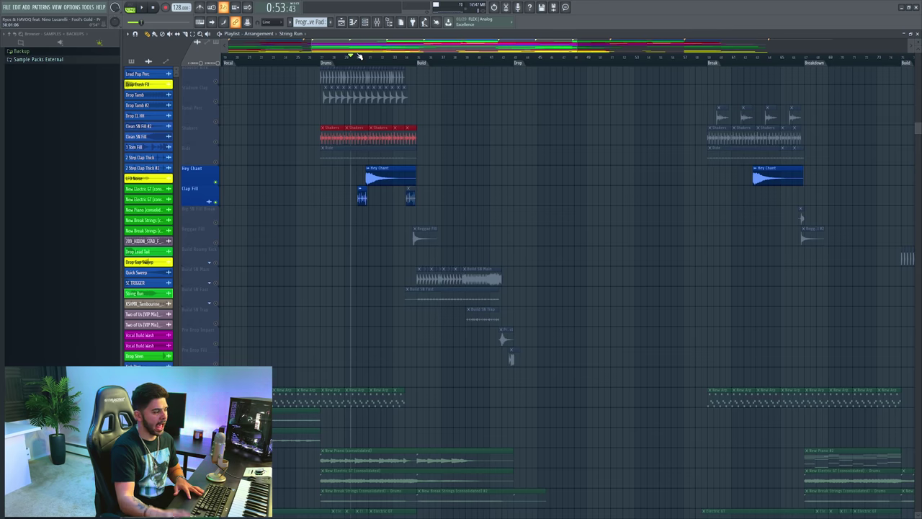
click(355, 56)
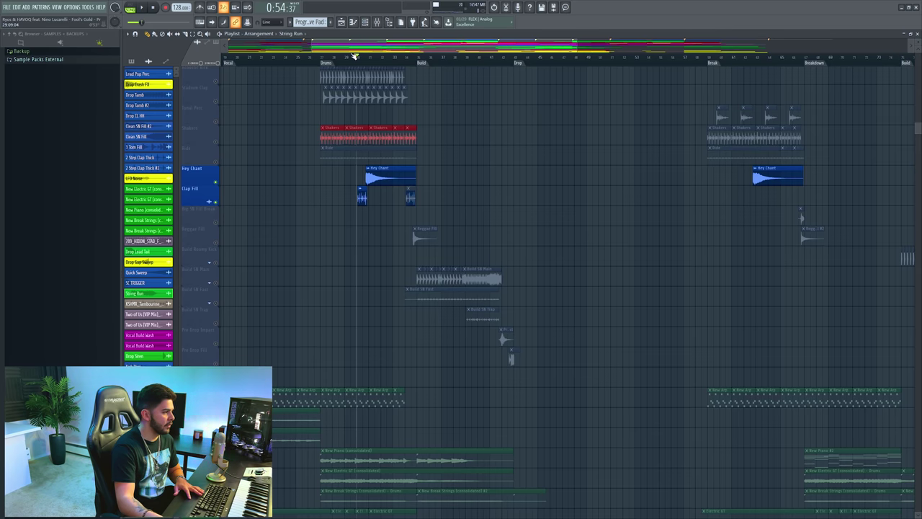
key(space)
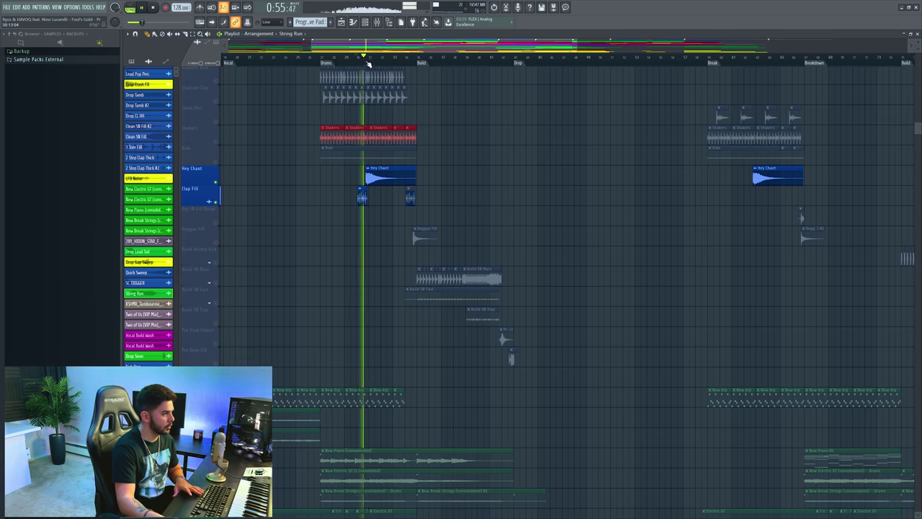
scroll(366, 60, down, 2)
key(space)
Unmute the drum layers from Acoustic Kick through Ride and play them together with Hey Chant and Clap Fill.
drag(215, 162, 216, 67)
key(space)
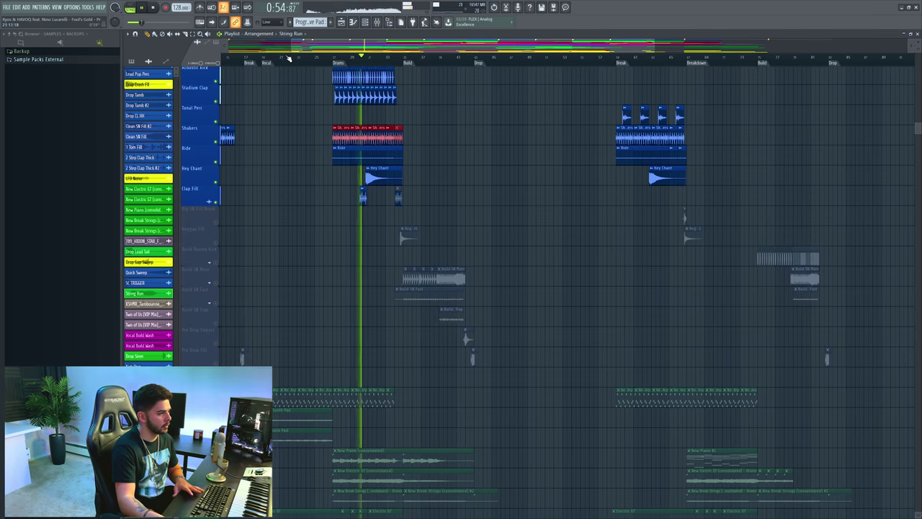
drag(531, 46, 644, 47)
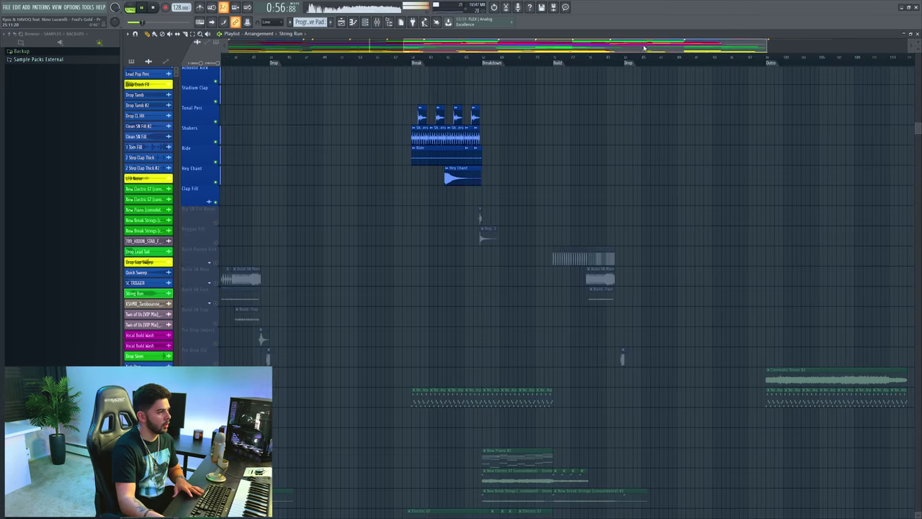
key(space)
View the Tonal Perc sample in the Break after the first drop and play from its first clip.
scroll(421, 60, up, 1)
scroll(420, 60, up, 2)
scroll(444, 144, up, 3)
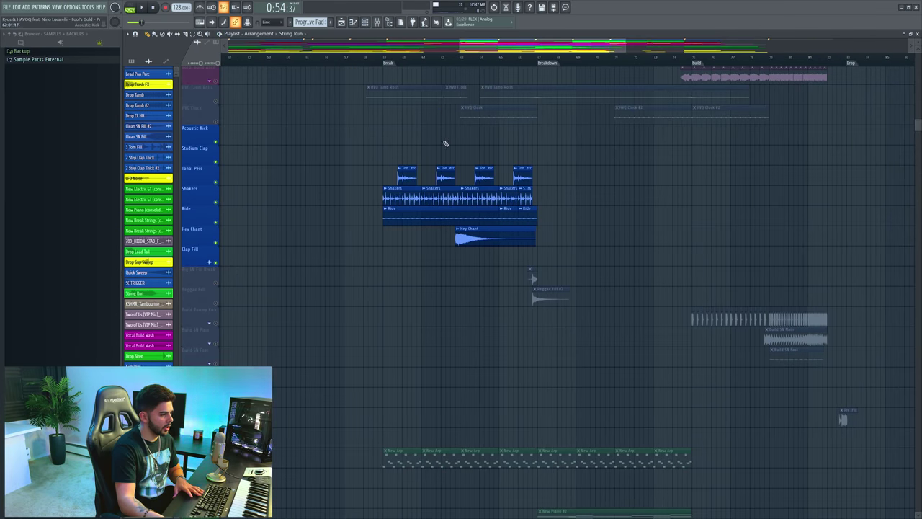
double_click(402, 178)
key(Escape)
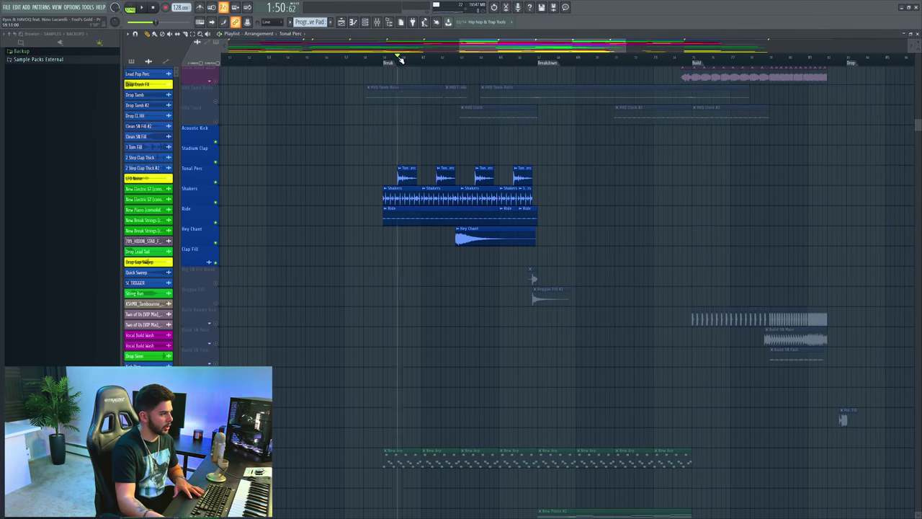
click(398, 58)
key(space)
Play Build SN Fast isolated from the Build marker, and view the automation tracks grouped under Build SN Main.
scroll(398, 61, down, 4)
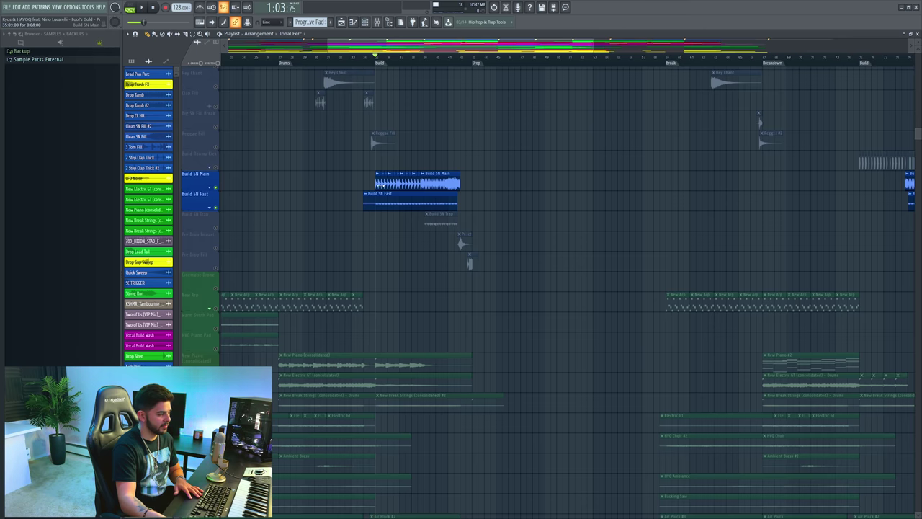
right_click(215, 208)
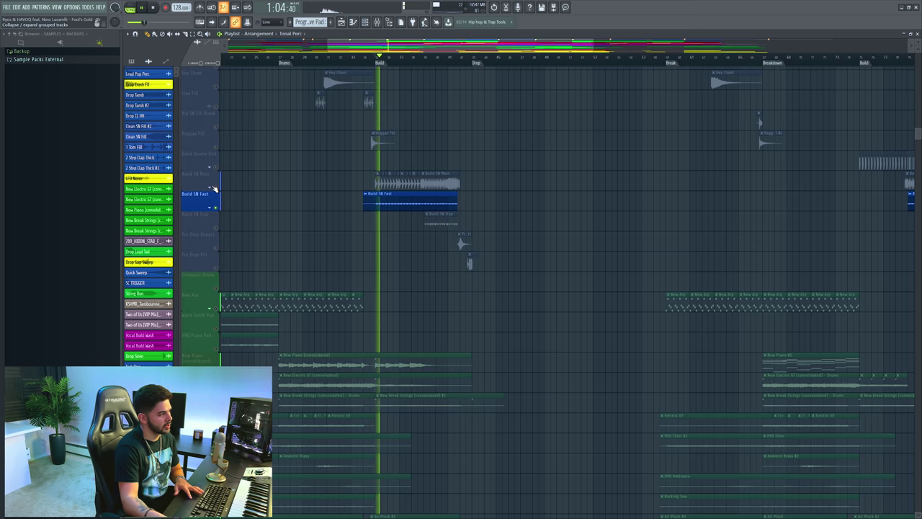
click(212, 190)
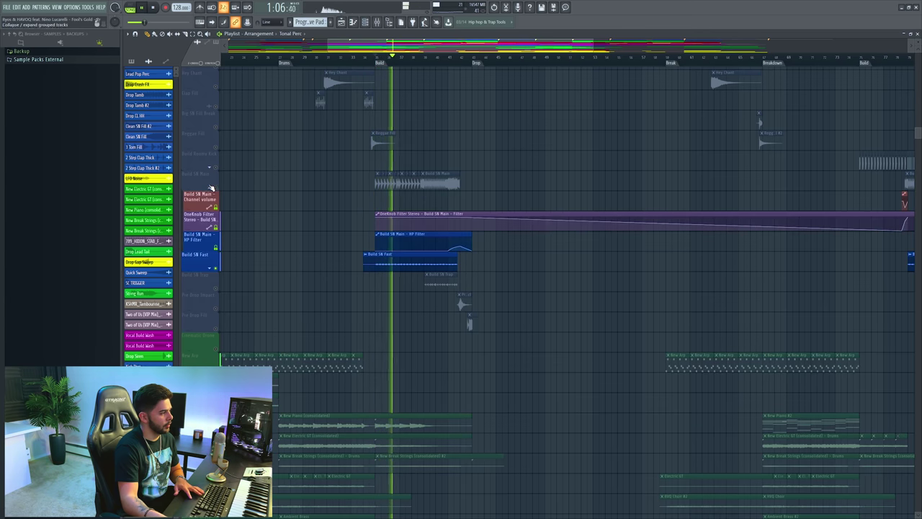
click(213, 190)
key(space)
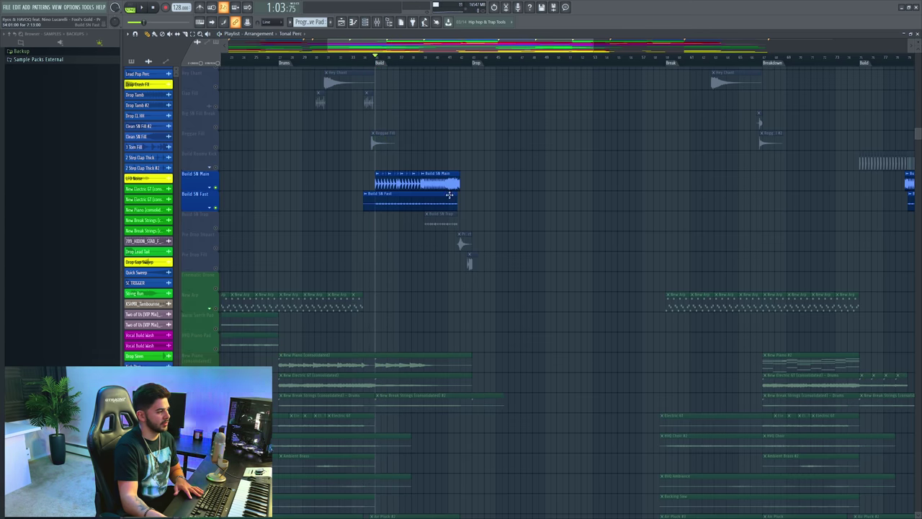
Play Build SN Main and Build SN Fast from the Build marker, adding Build SN Trap, Pre Drop Impact and Pre Drop Fill.
key(space)
scroll(430, 211, up, 2)
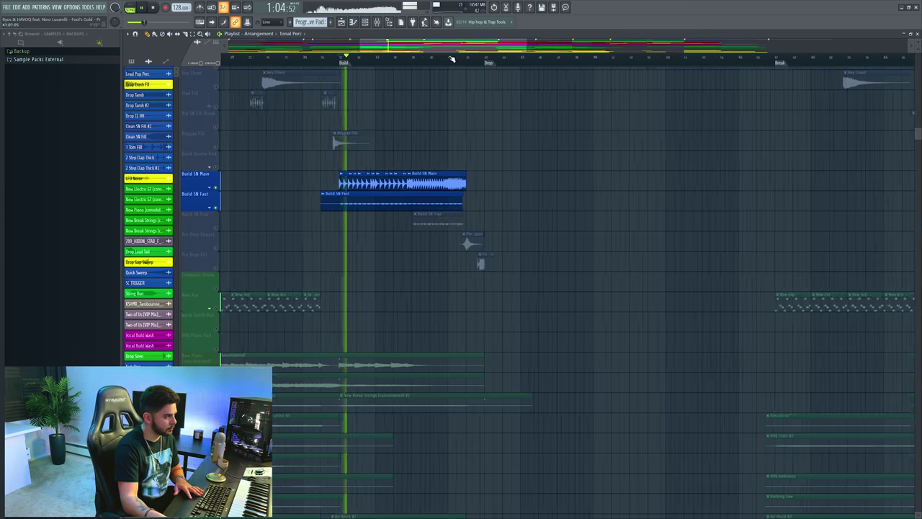
click(205, 215)
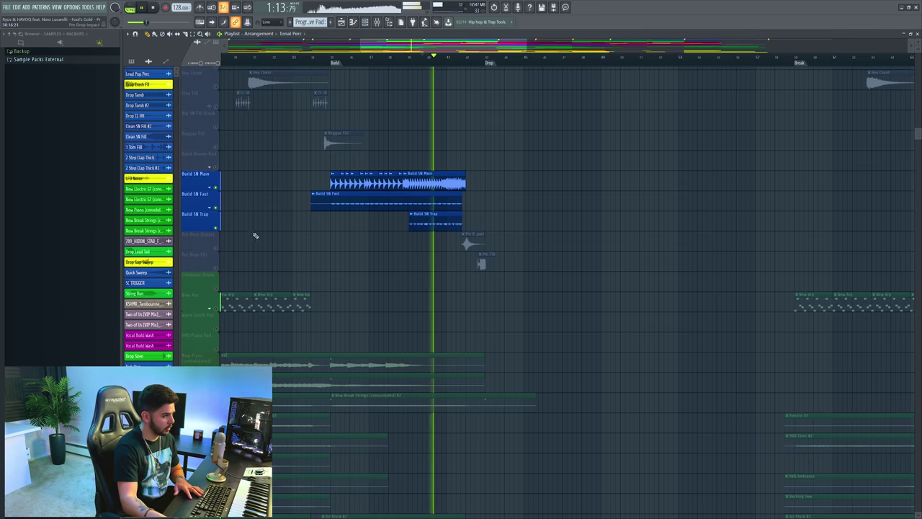
click(216, 248)
click(216, 268)
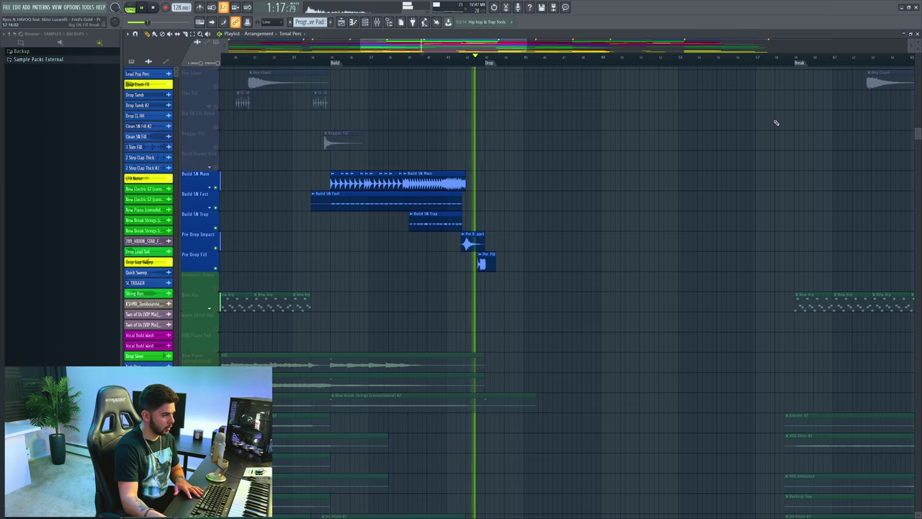
key(space)
Solo the Build Bass track.
scroll(502, 62, down, 4)
drag(917, 134, 918, 166)
click(215, 145)
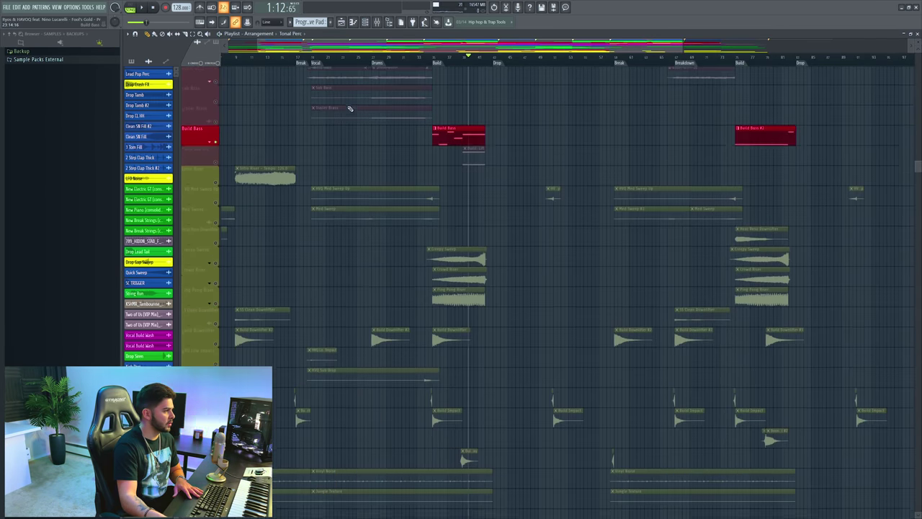
Add the Reese Bass, Sub Bass and Trailer Brass tracks to Build Bass and play them from the Vocal marker.
scroll(350, 107, down, 1)
scroll(350, 107, up, 5)
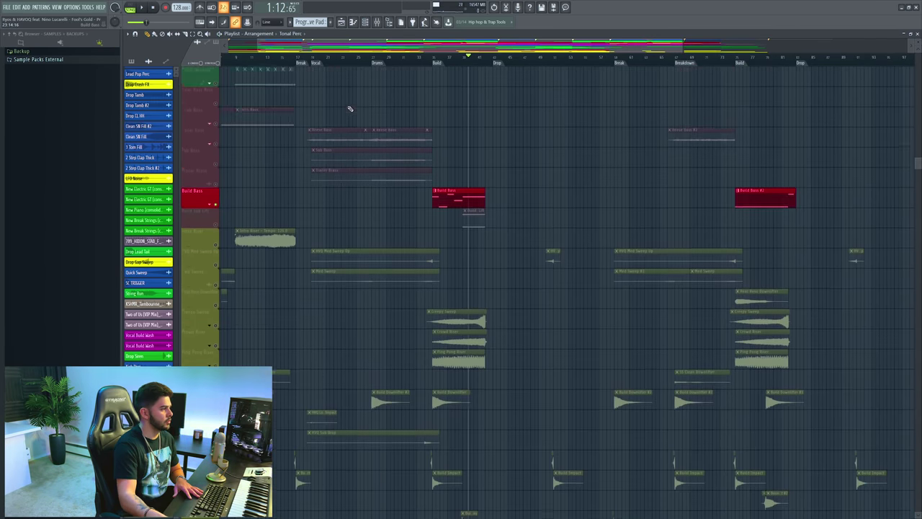
drag(215, 183, 215, 226)
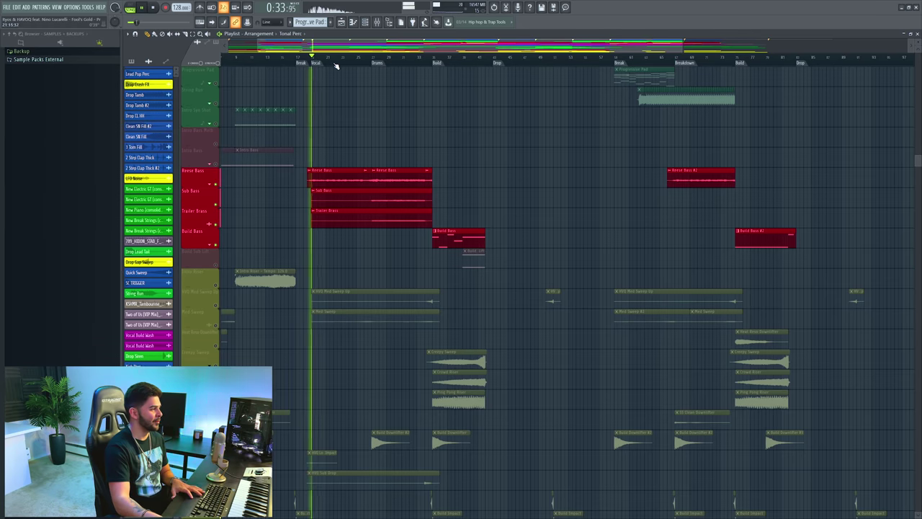
scroll(336, 63, up, 2)
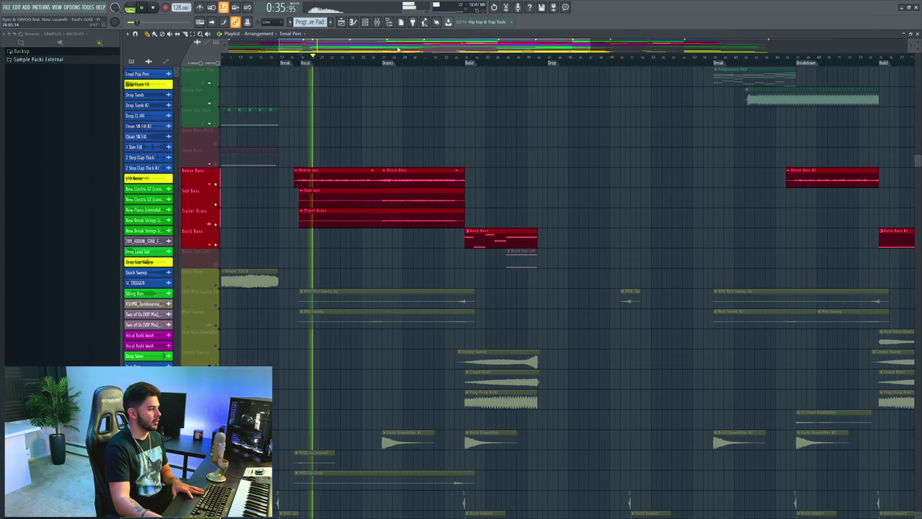
key(space)
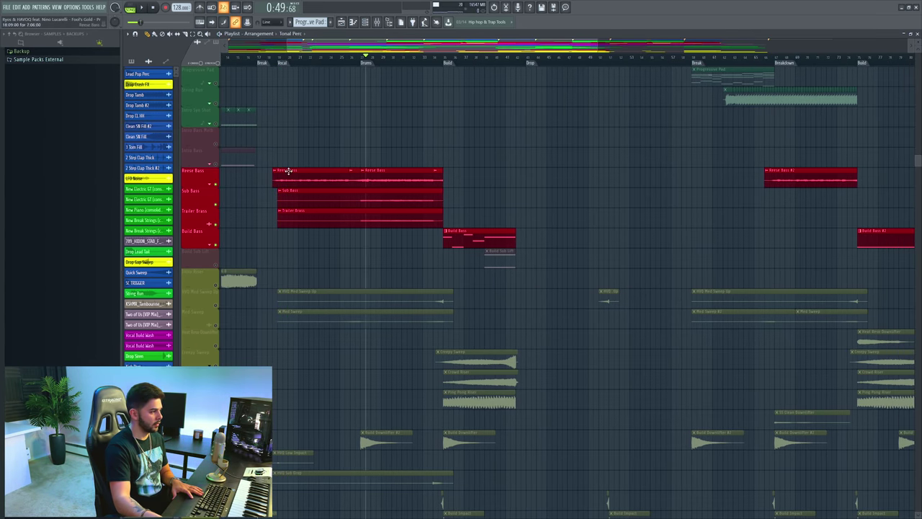
Solo the Sub Bass track from the Drums marker, and add the Reese Bass track to it.
ctrl+click(216, 205)
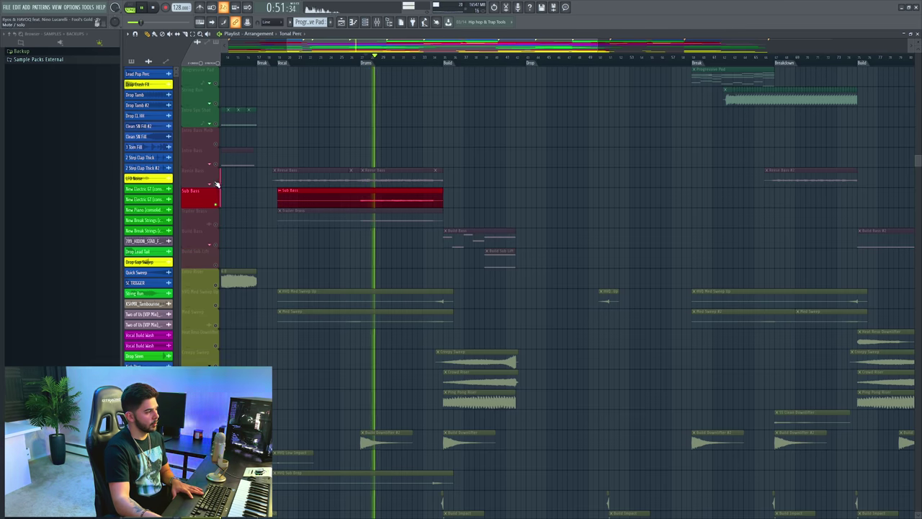
key(space)
click(215, 184)
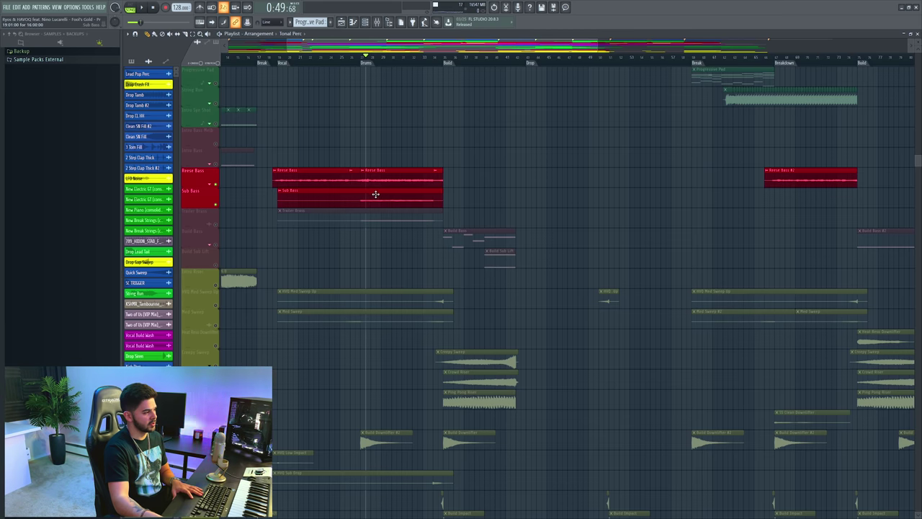
Play the Reese Bass and Sub Bass from the Drums marker, add Trailer Brass, and view the automation tracks grouped under Reese Bass.
key(space)
key(space)
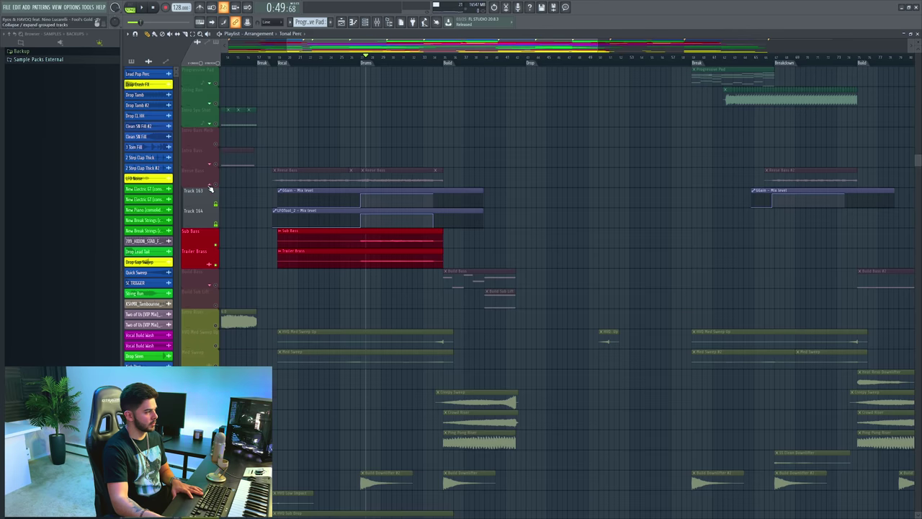
click(209, 188)
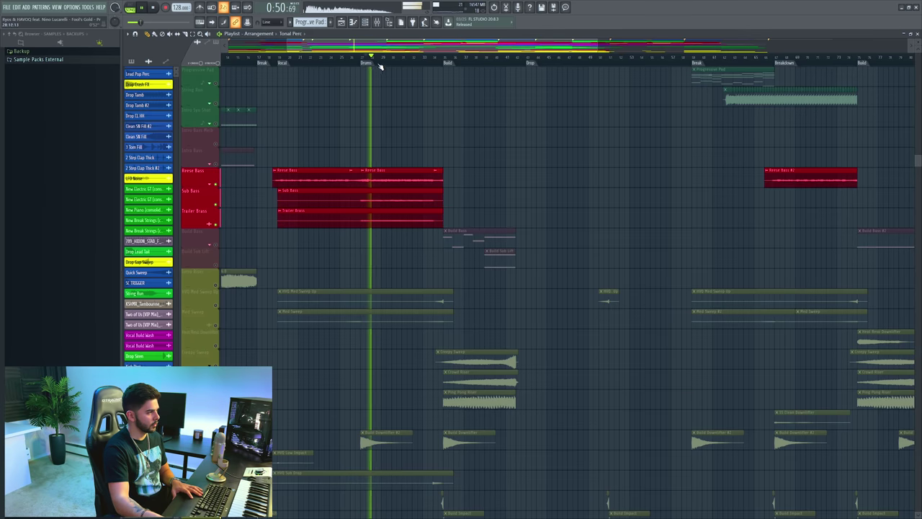
Unmute all playlist tracks and play the full arrangement from the Drums marker, reviewing the effects, build drum and melodic layers.
ctrl+scroll(350, 113, down, 2)
scroll(339, 149, down, 5)
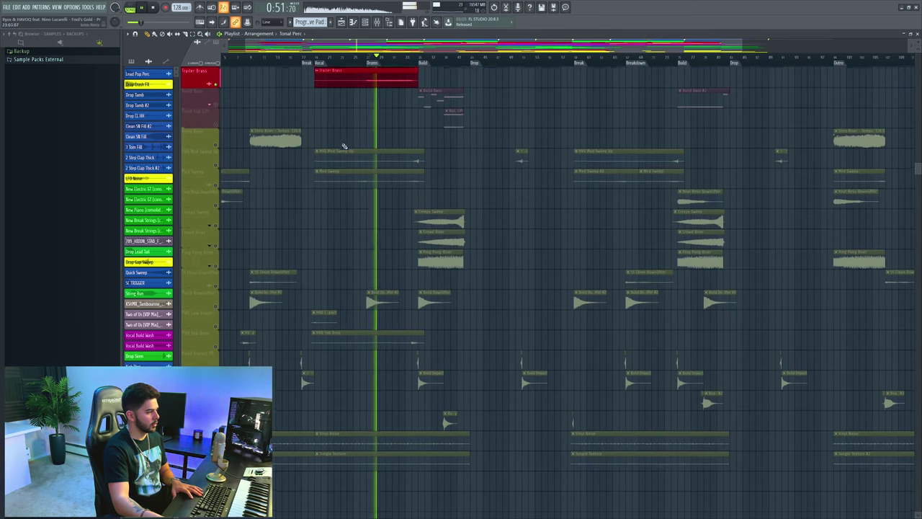
right_click(216, 307)
right_click(216, 308)
key(space)
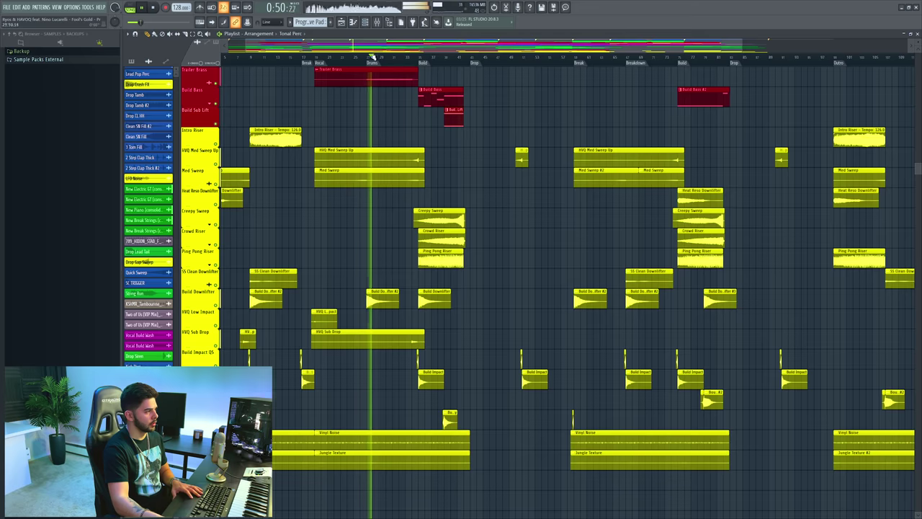
scroll(569, 288, up, 1)
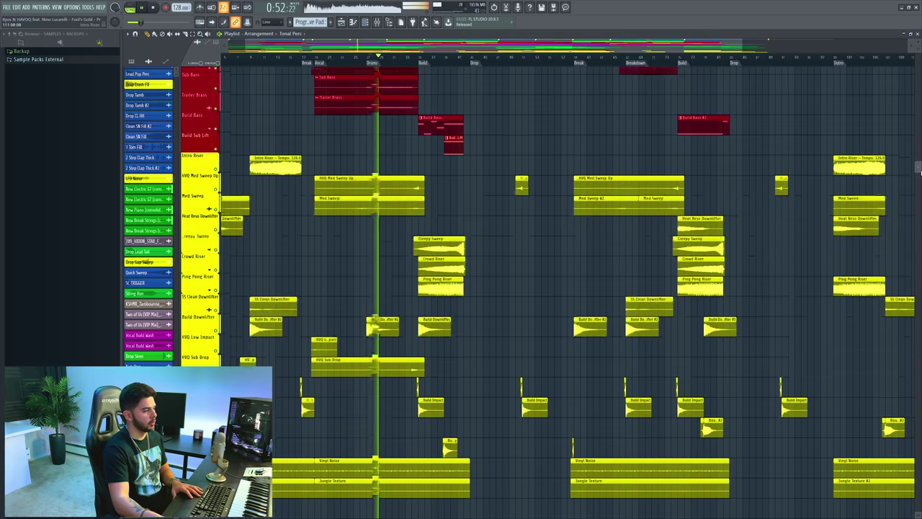
scroll(569, 288, up, 12)
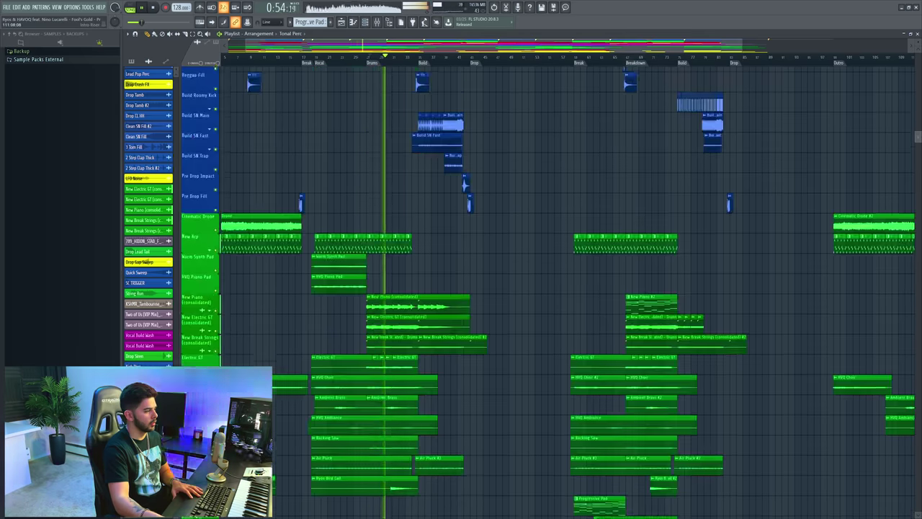
scroll(569, 288, up, 15)
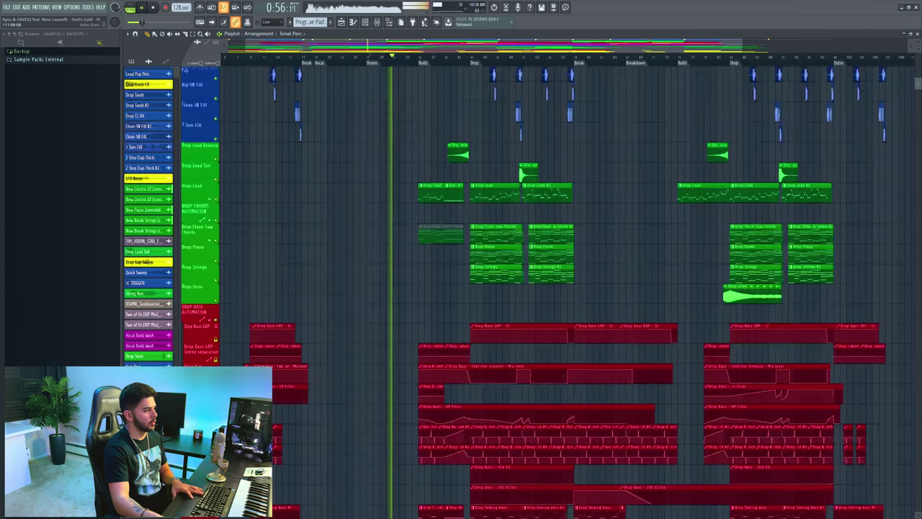
key(space)
Solo the Drop Lead track and play it from the Build marker.
drag(918, 72, 918, 103)
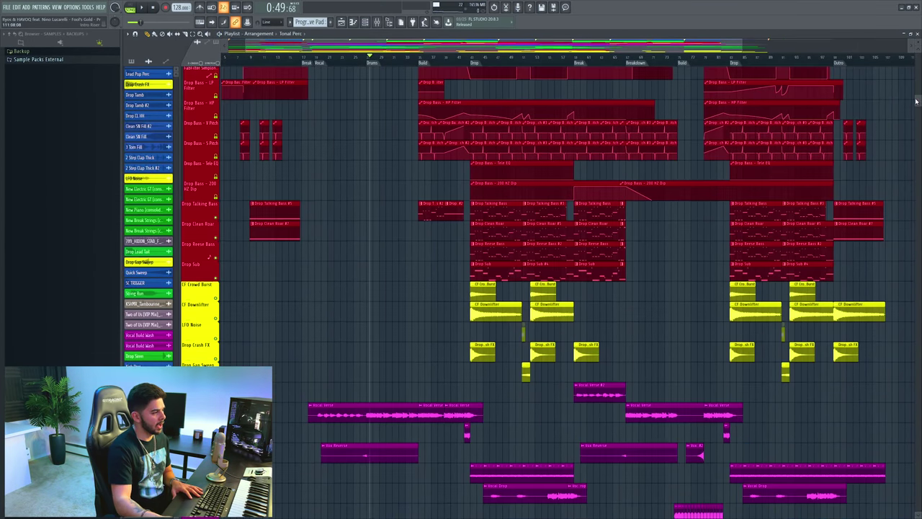
scroll(355, 184, up, 5)
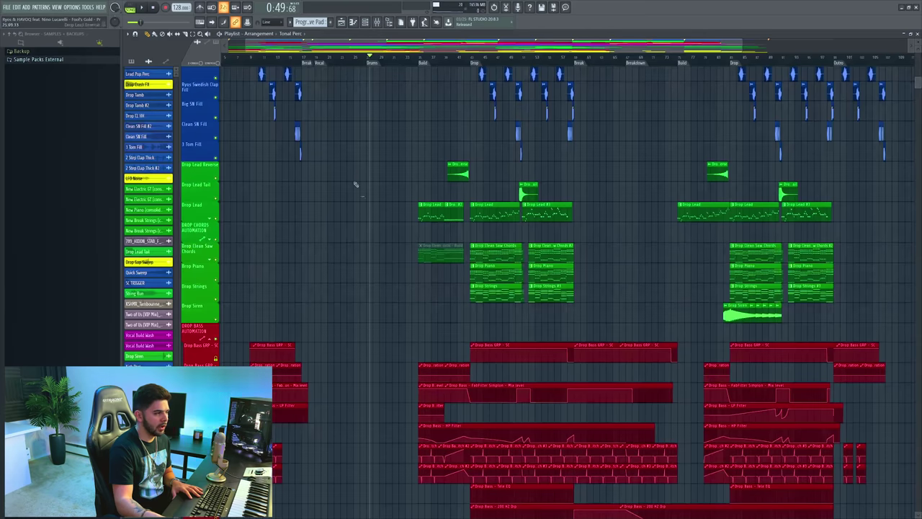
drag(920, 86, 920, 104)
scroll(435, 141, up, 5)
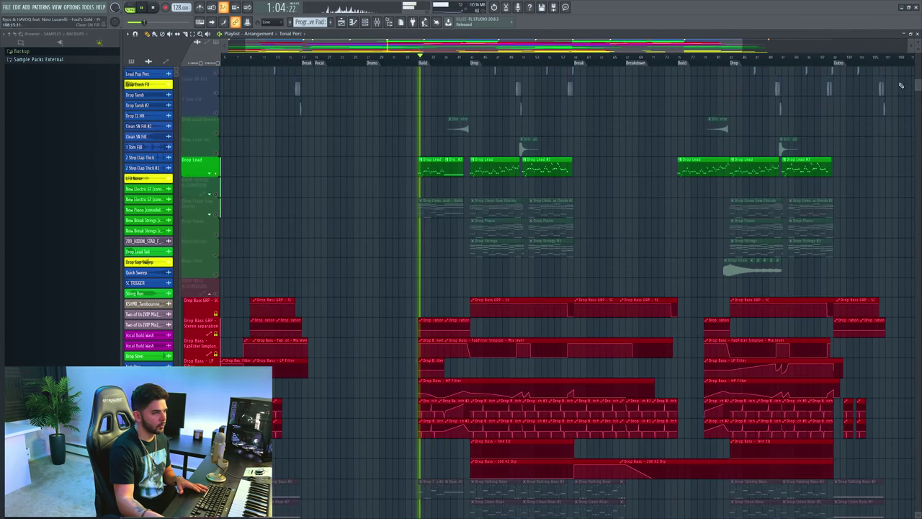
Enable the Drop Talking Bass track and play it from the Build marker.
scroll(880, 117, down, 3)
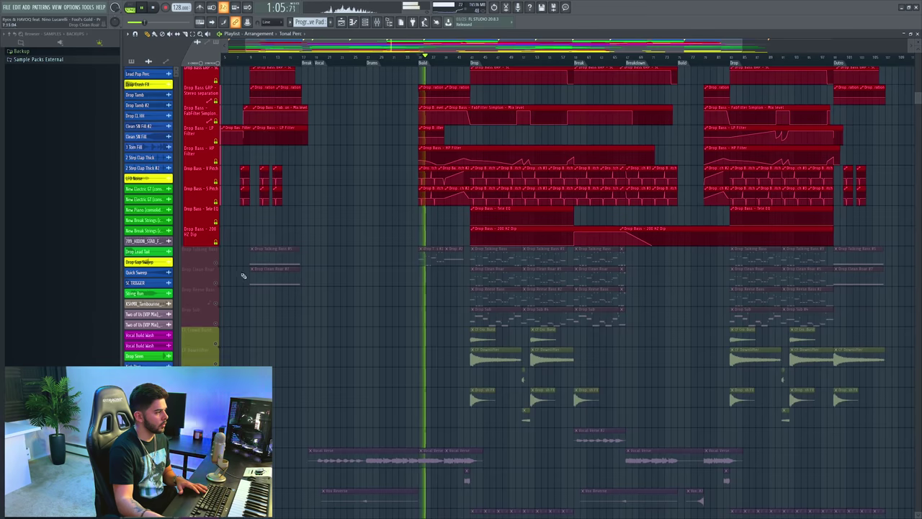
click(216, 263)
key(space)
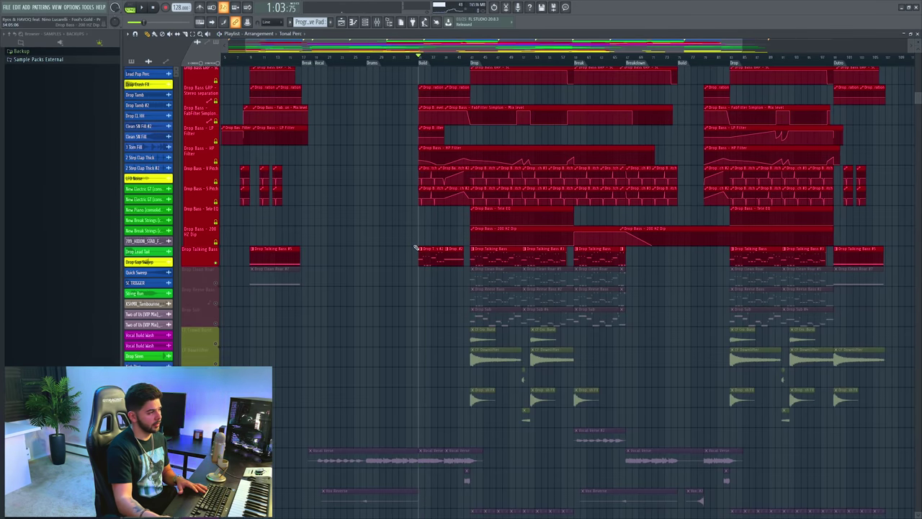
key(space)
Add the New Piano, New Electric GT, New Break Strings and Air Pluck tracks, and play them from the Build marker.
drag(919, 103, 919, 140)
scroll(840, 151, down, 5)
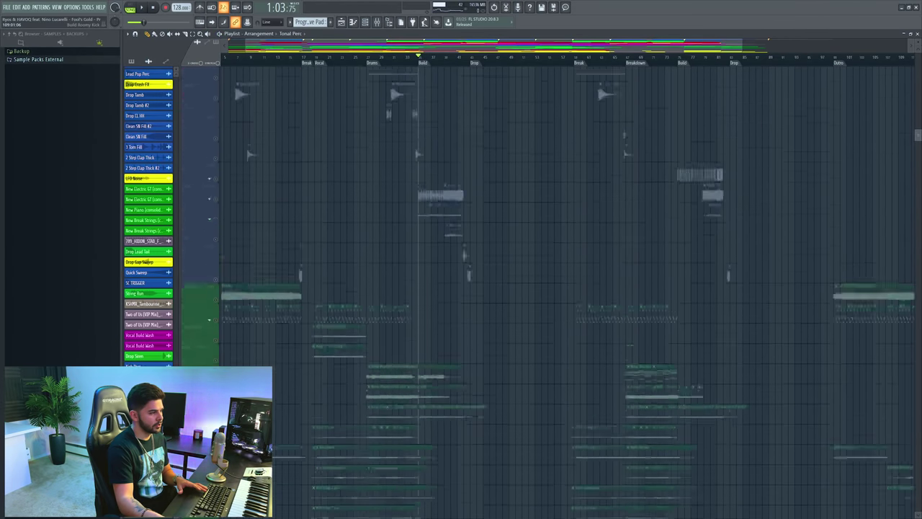
click(216, 117)
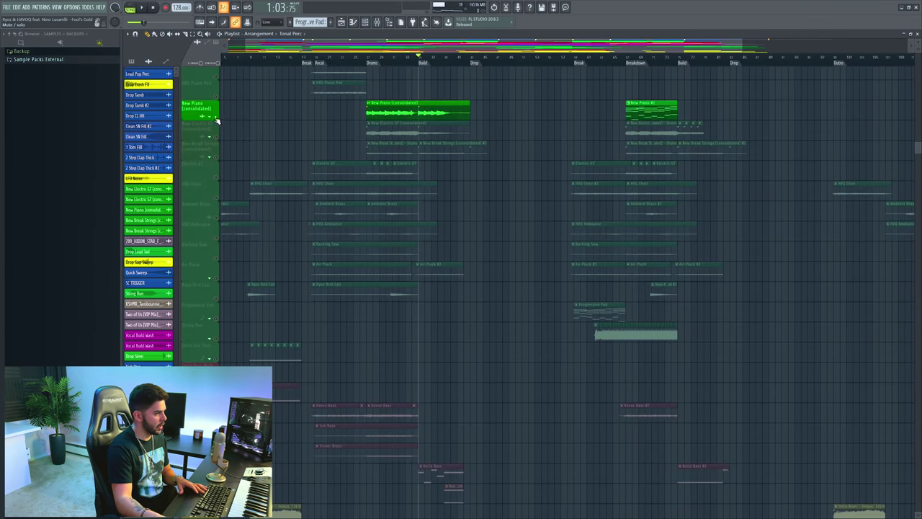
click(216, 137)
click(215, 157)
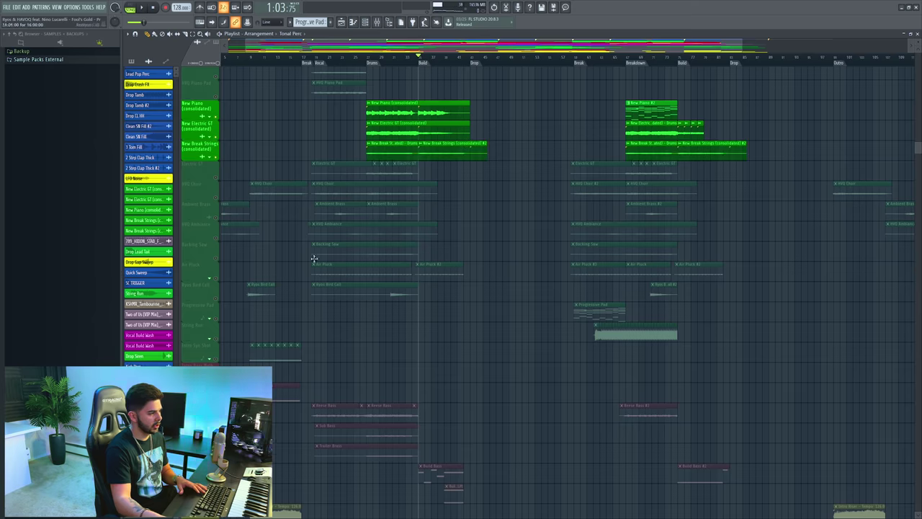
click(219, 278)
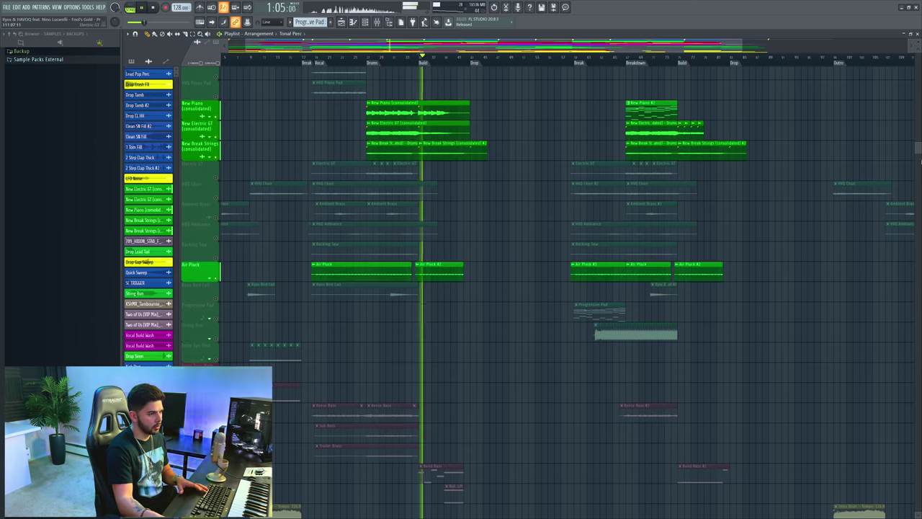
scroll(920, 162, down, 6)
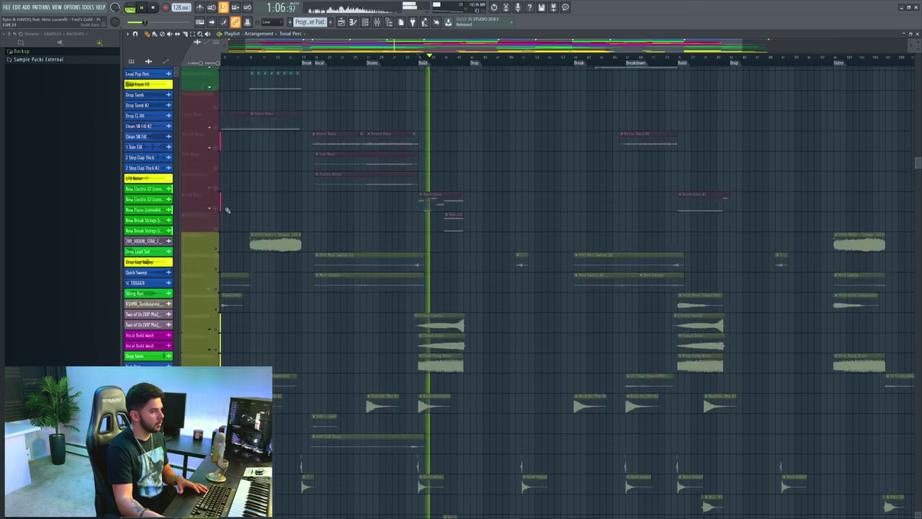
key(space)
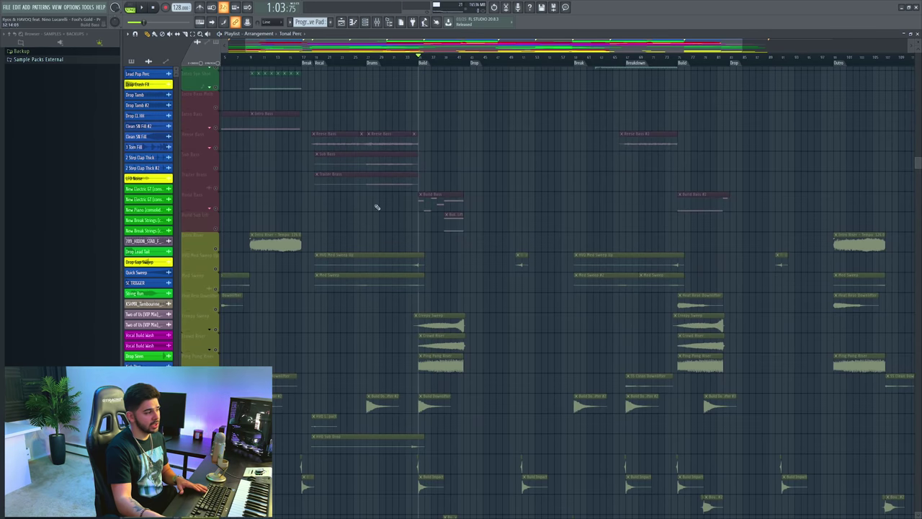
Add the Build Bass and Build Sub Lift tracks and play them from the Build marker.
click(217, 209)
key(space)
click(219, 226)
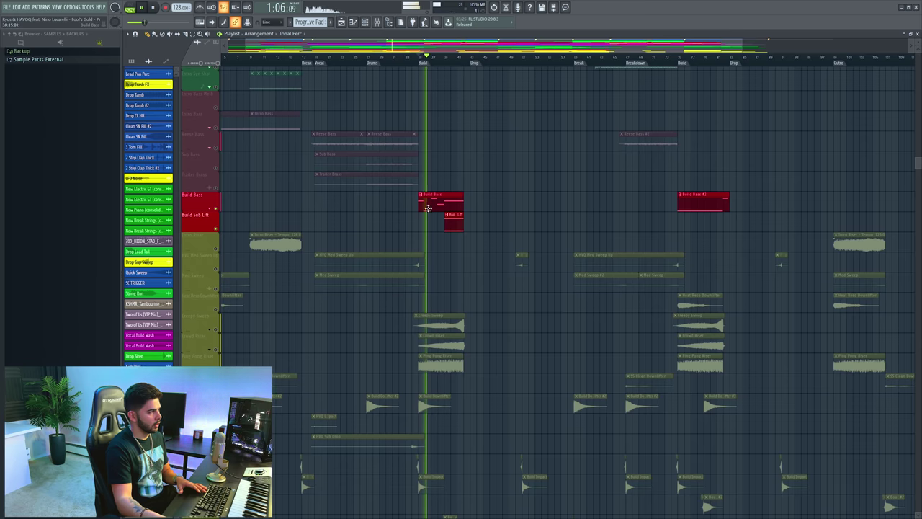
key(space)
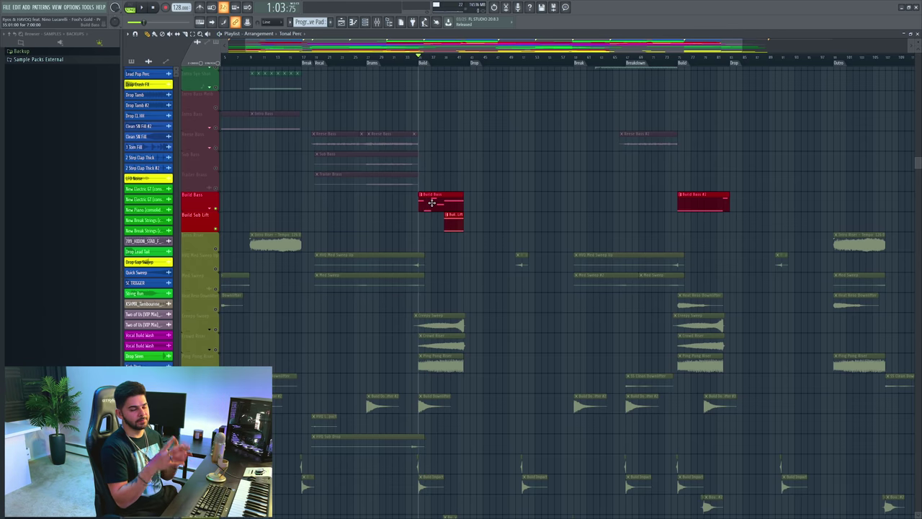
Mute the Build Bass and play the Build Sub Lift from the start of its clip.
click(446, 61)
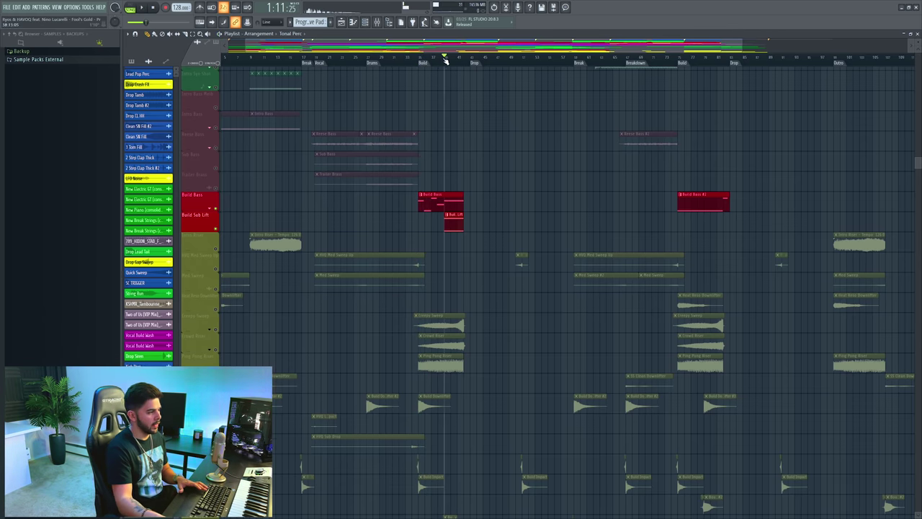
click(215, 208)
key(space)
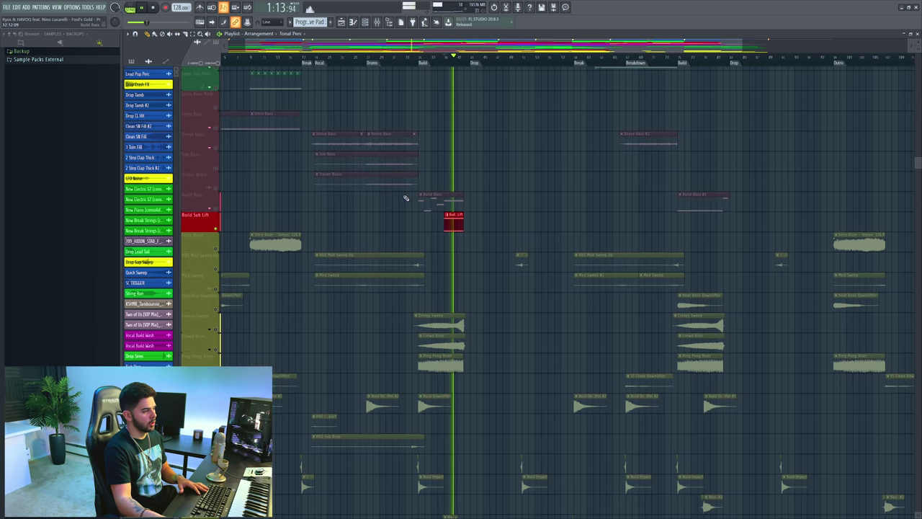
key(space)
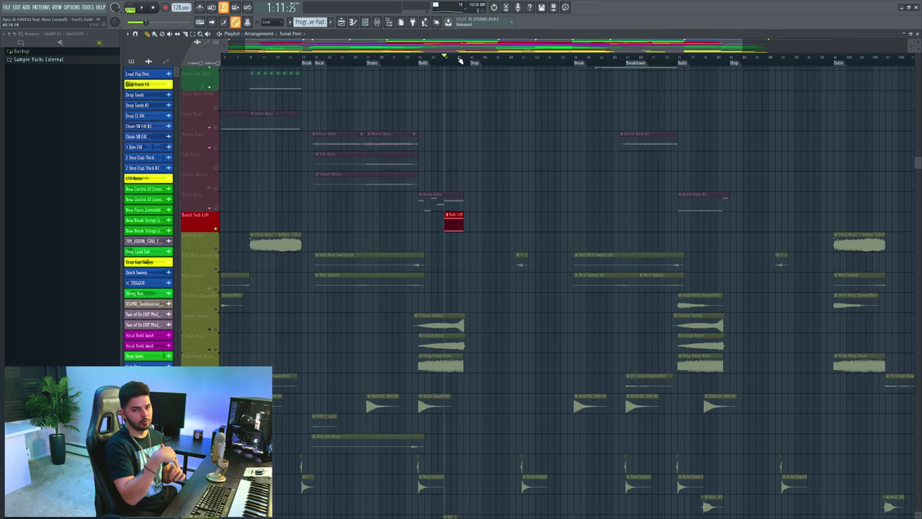
Solo the Creepy Sweep and Crowd Riser tracks, and play the Crowd Riser alone within the build.
scroll(504, 274, up, 1)
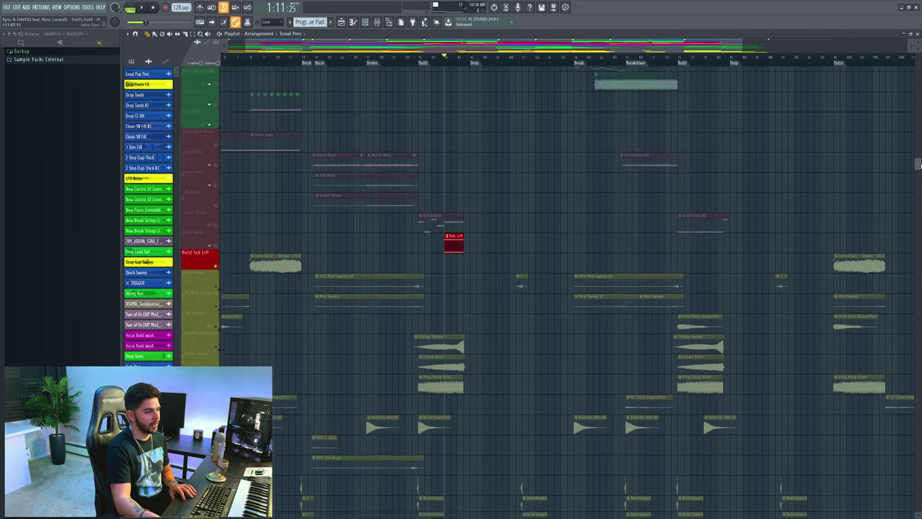
scroll(504, 274, down, 4)
scroll(504, 274, up, 1)
scroll(218, 254, up, 1)
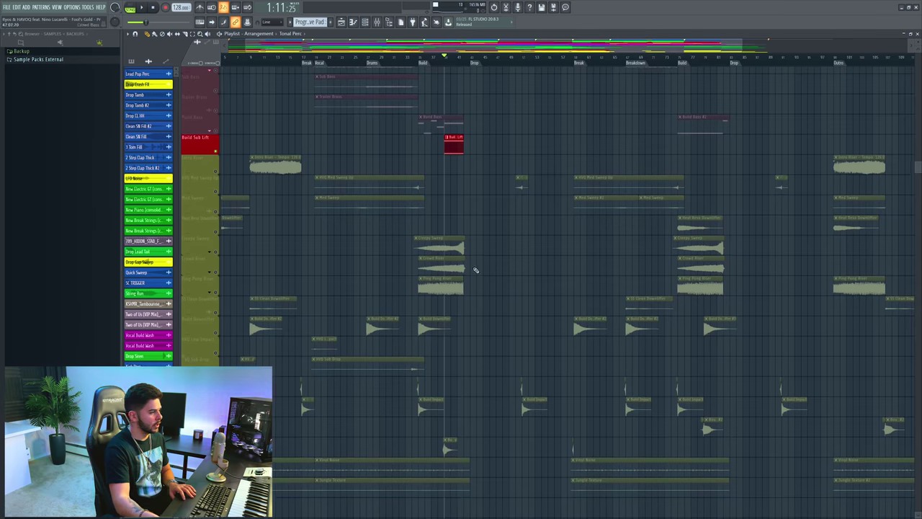
click(217, 252)
right_click(217, 252)
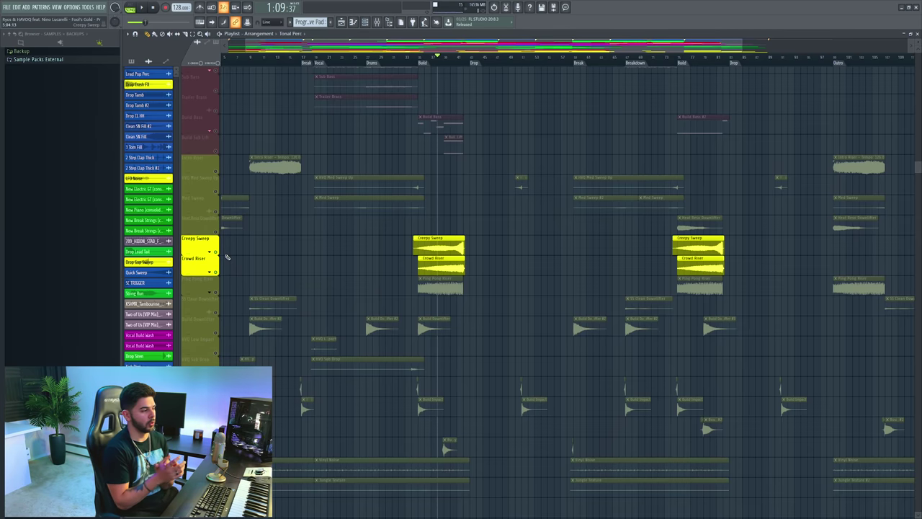
right_click(221, 271)
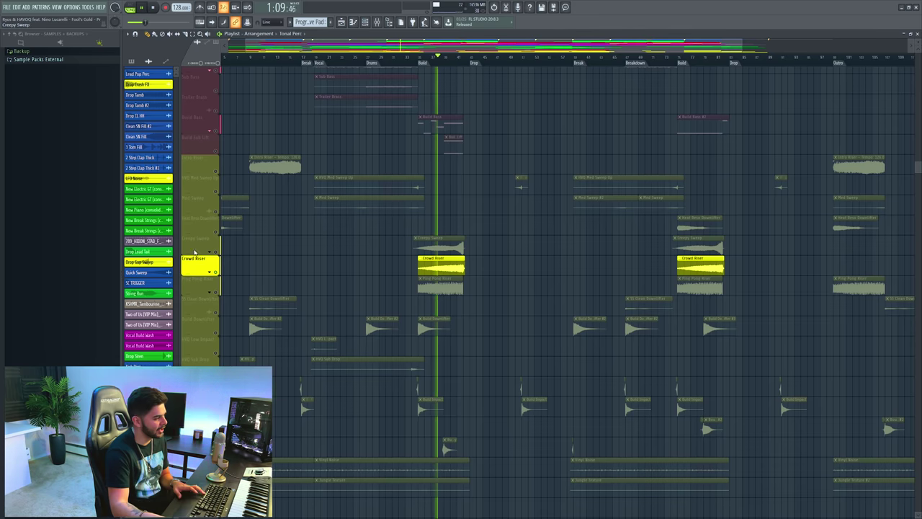
Solo the Creepy Sweep and play it from the Build marker, jumping ahead to the middle and end of its clip.
right_click(215, 251)
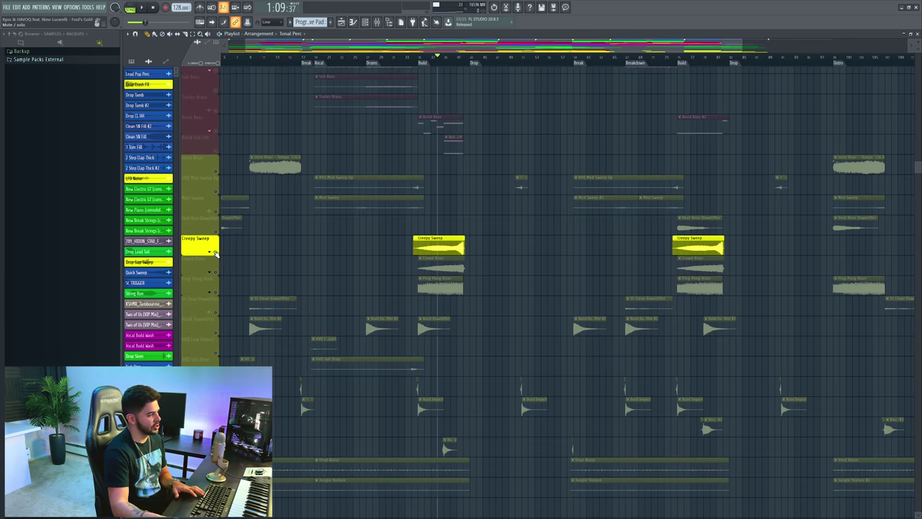
click(420, 56)
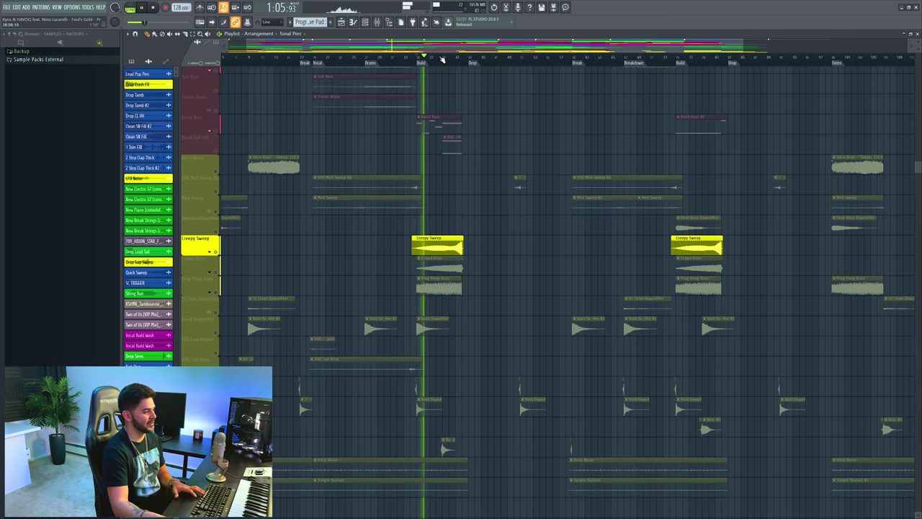
click(442, 58)
click(457, 58)
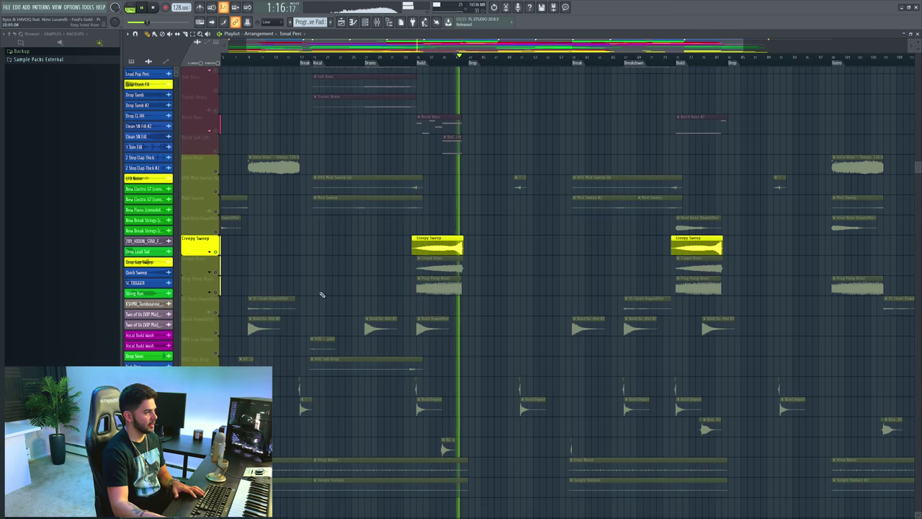
key(space)
Solo the Ping Pong Riser, play it through the build, and look over the remaining effects tracks.
right_click(215, 293)
click(420, 58)
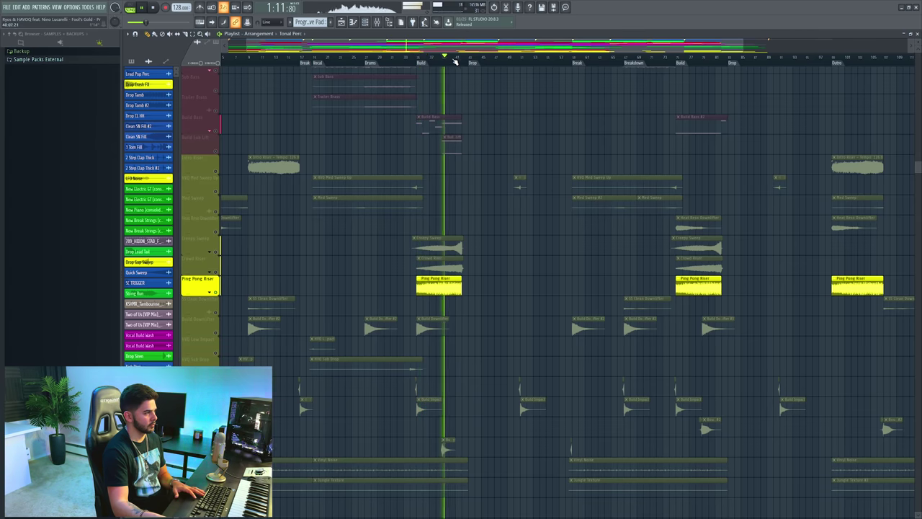
scroll(343, 210, down, 4)
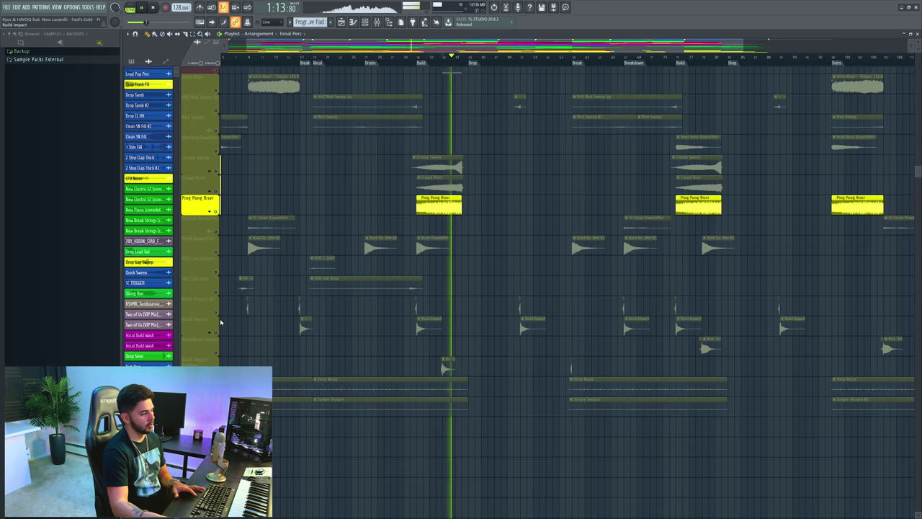
scroll(242, 196, down, 3)
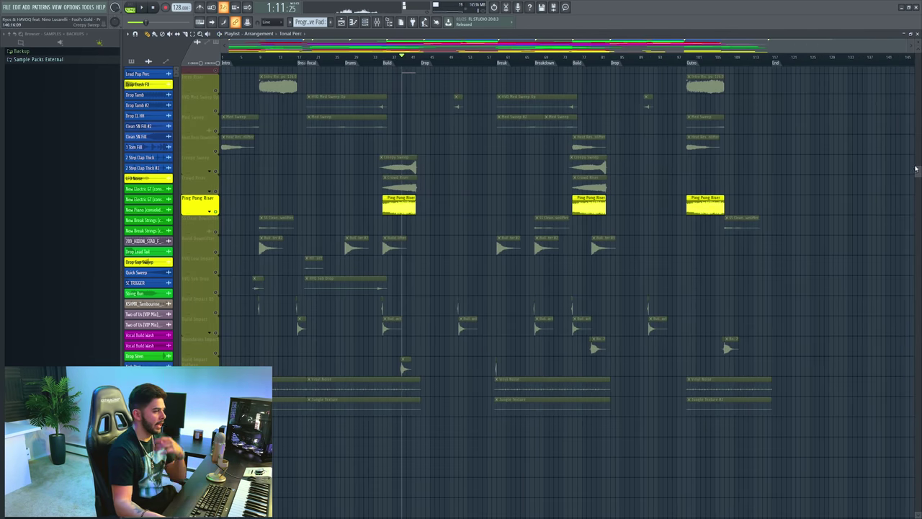
scroll(241, 196, up, 12)
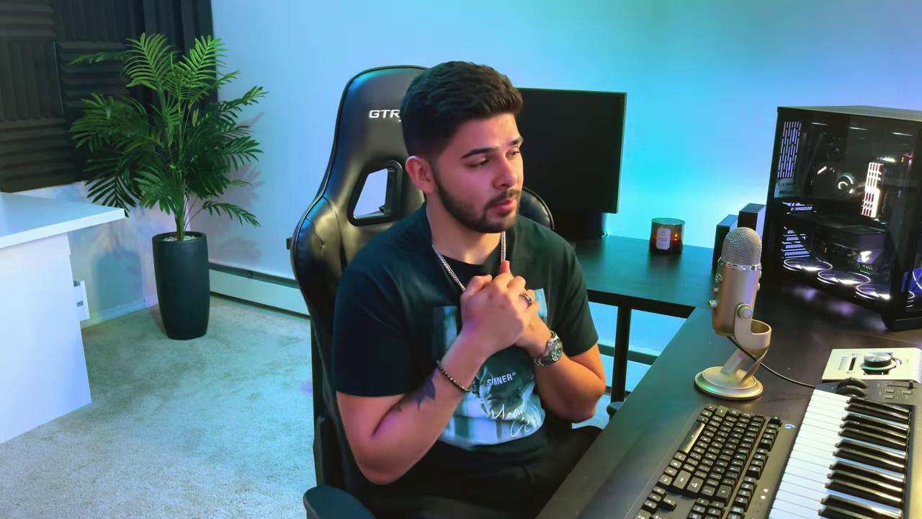